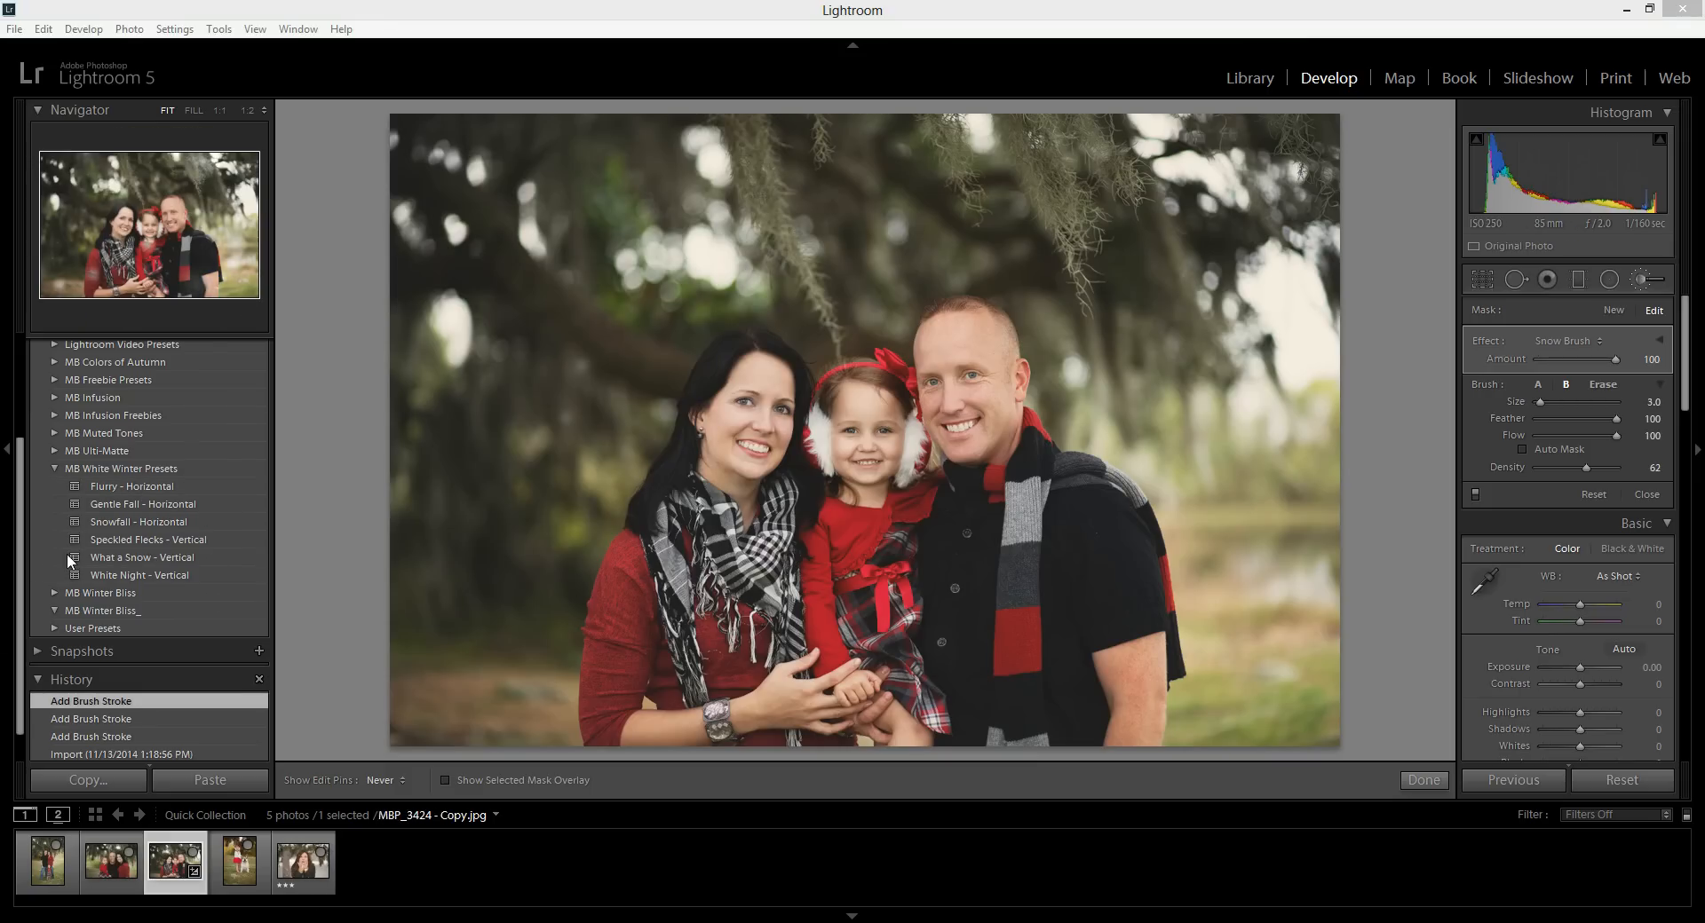
# Step: Apply the Flurry - Horizontal preset to the family photo and display the Radial Filter pins of its snowflakes
pyautogui.click(151, 485)
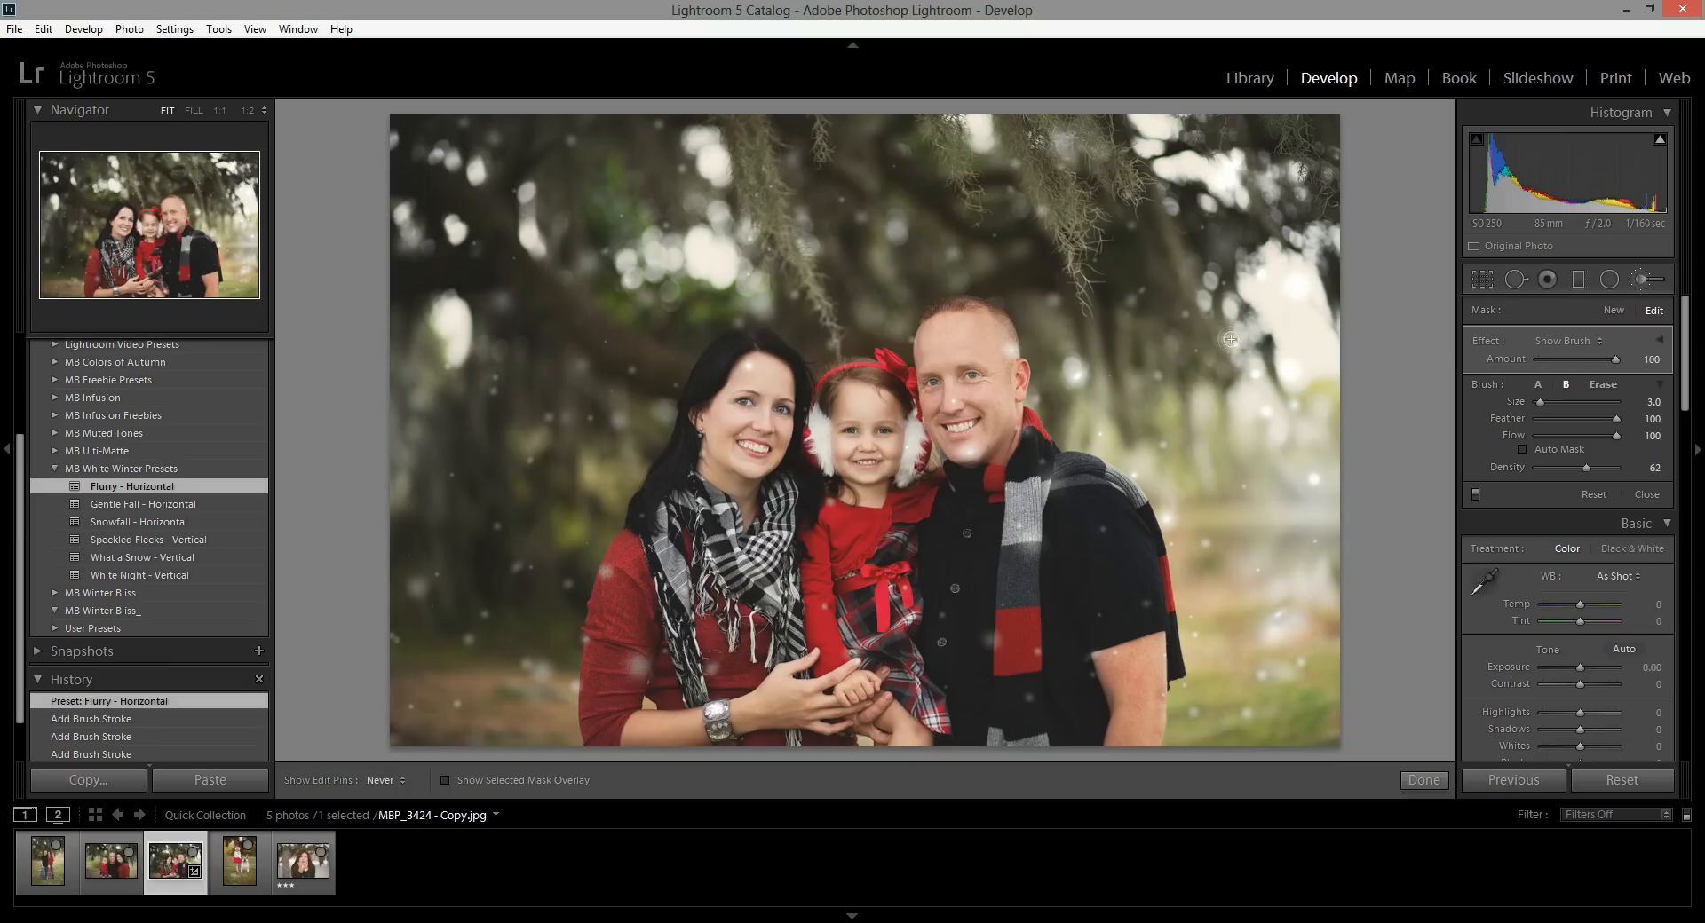
pyautogui.press('h')
pyautogui.press('h')
pyautogui.click(1609, 281)
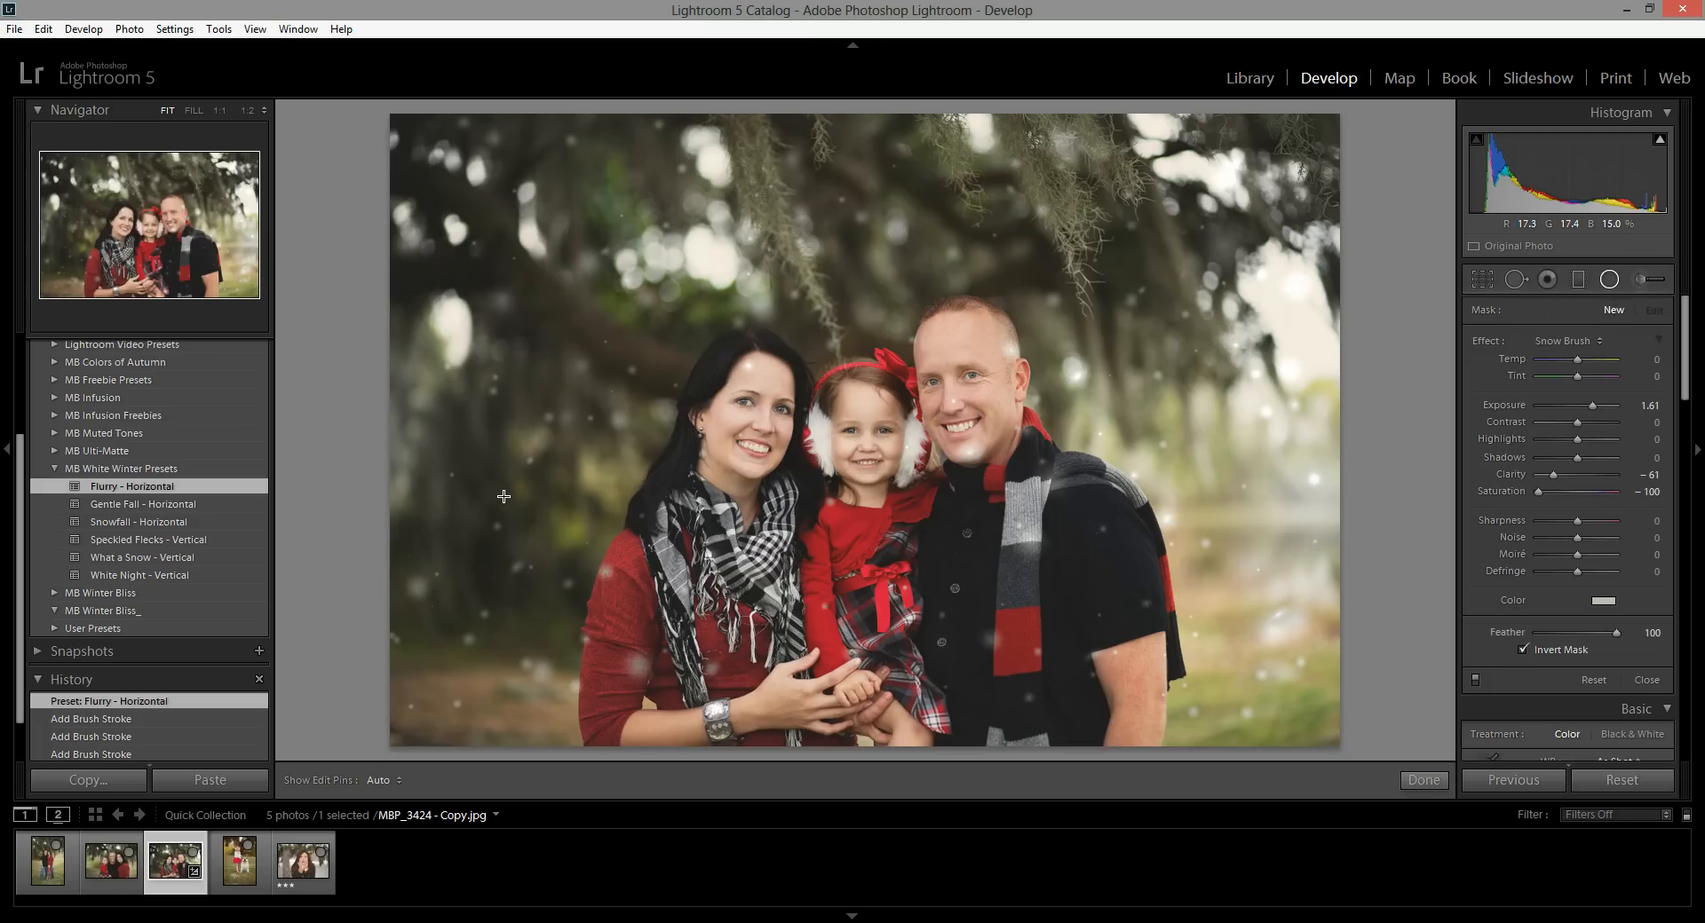
pyautogui.moveTo(506, 498)
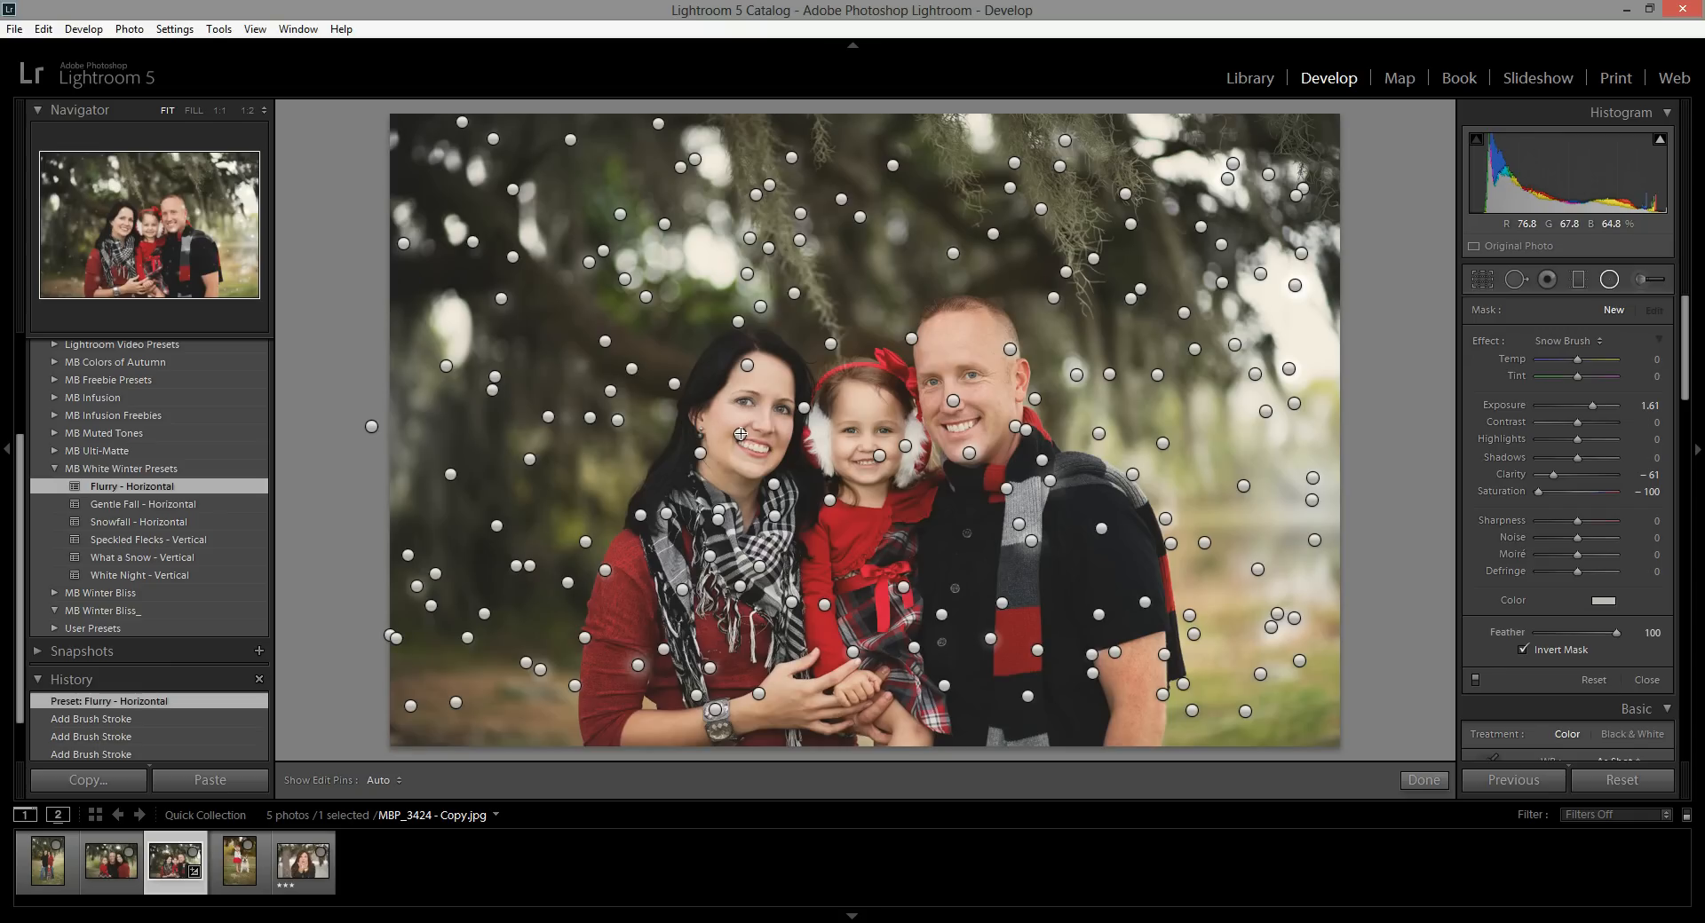
# Step: Delete the Radial Filter snowflakes on the man's chin and cheek, the girl's mouth and the woman's face, and hide the pins
pyautogui.click(968, 452)
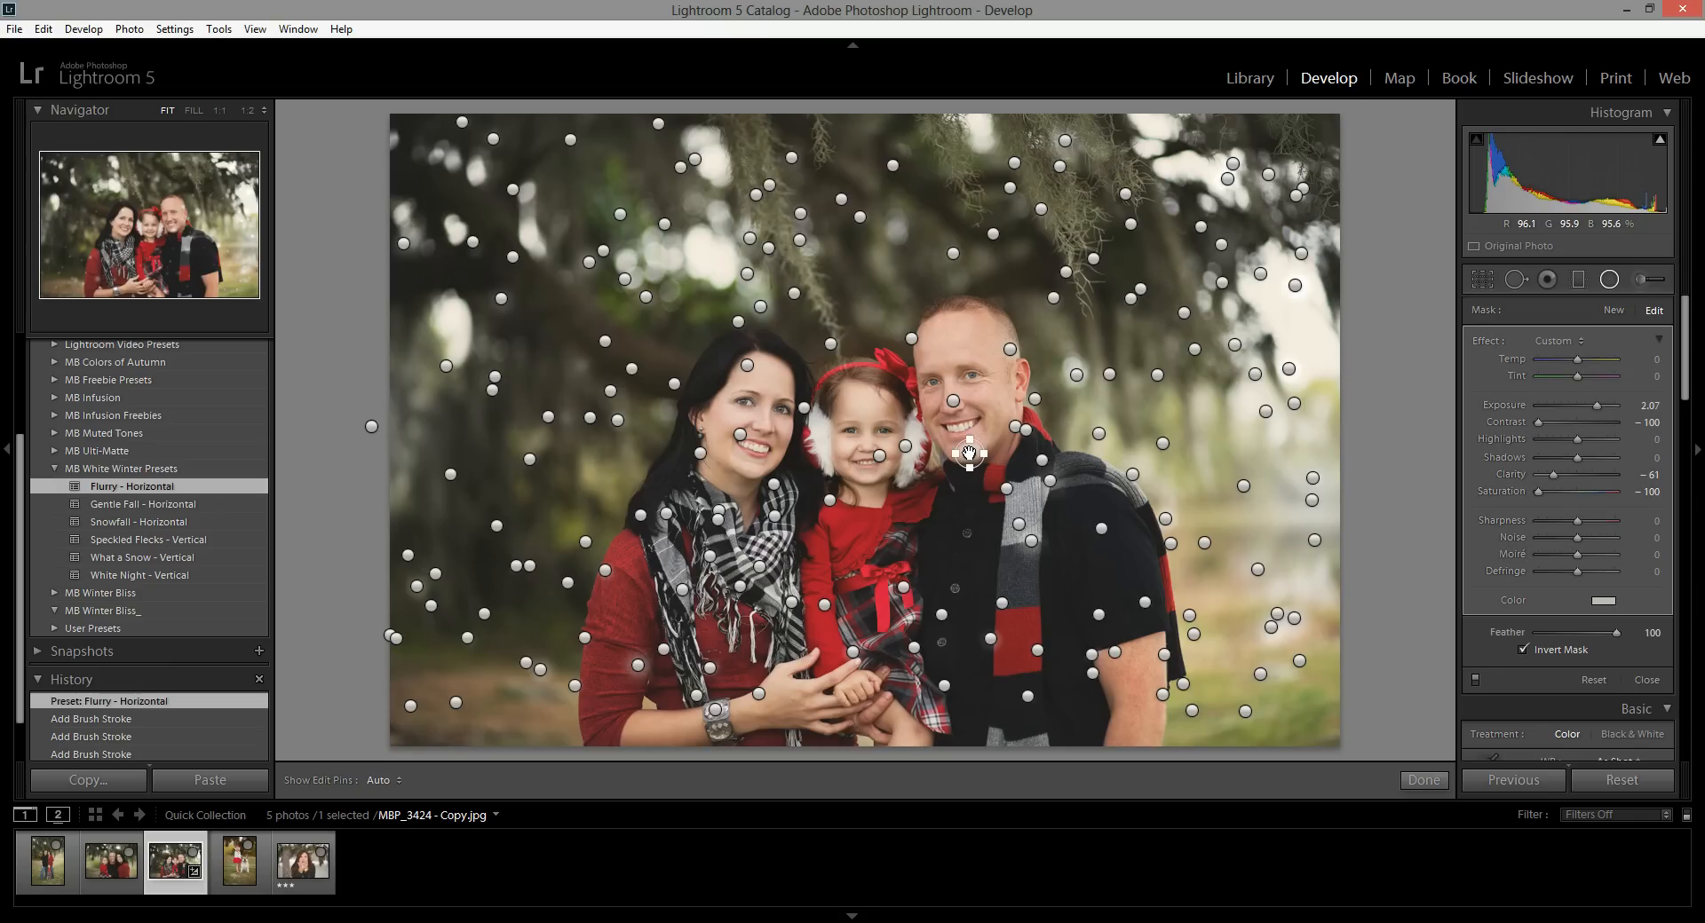
pyautogui.press('Delete')
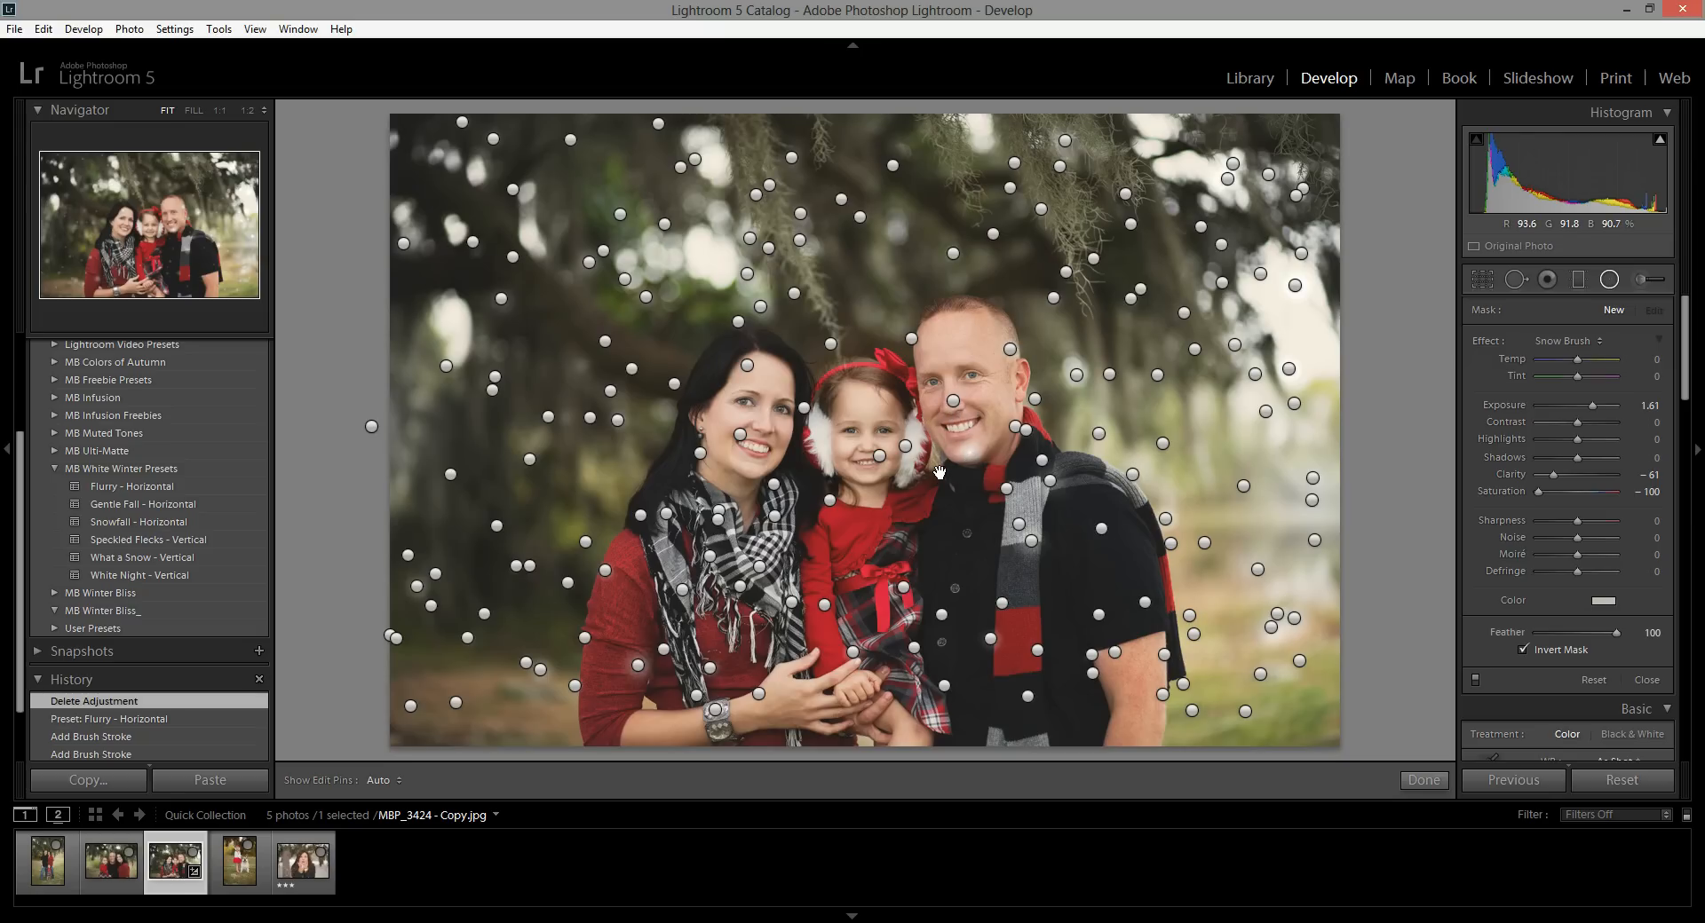
pyautogui.click(952, 401)
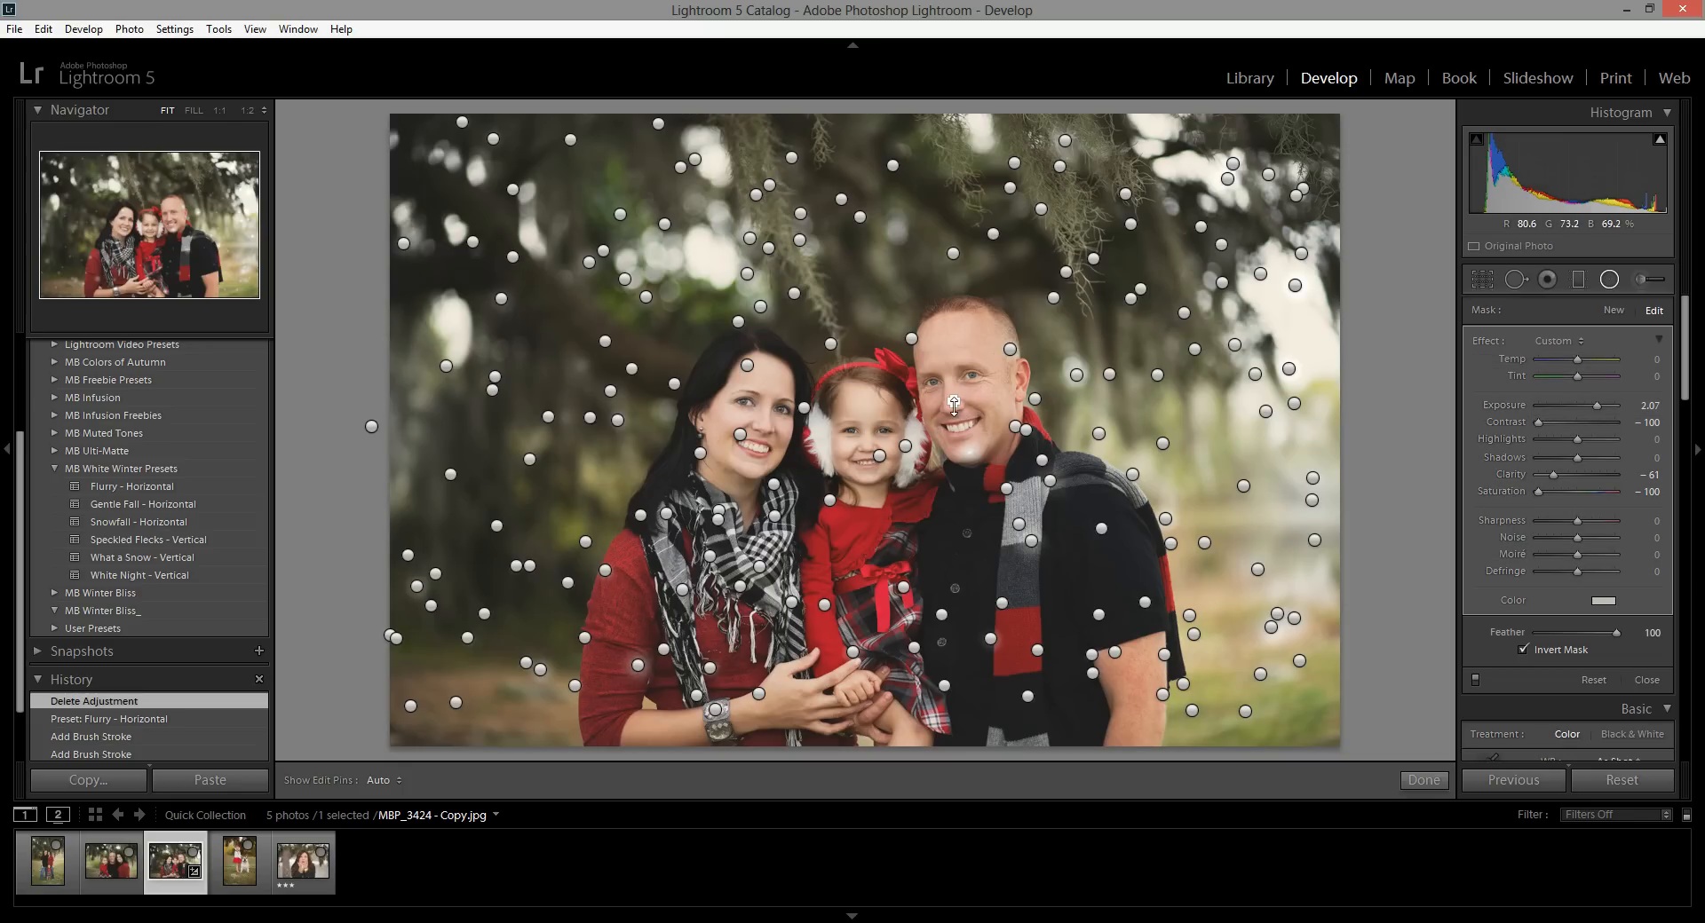
pyautogui.click(878, 456)
pyautogui.press('Delete')
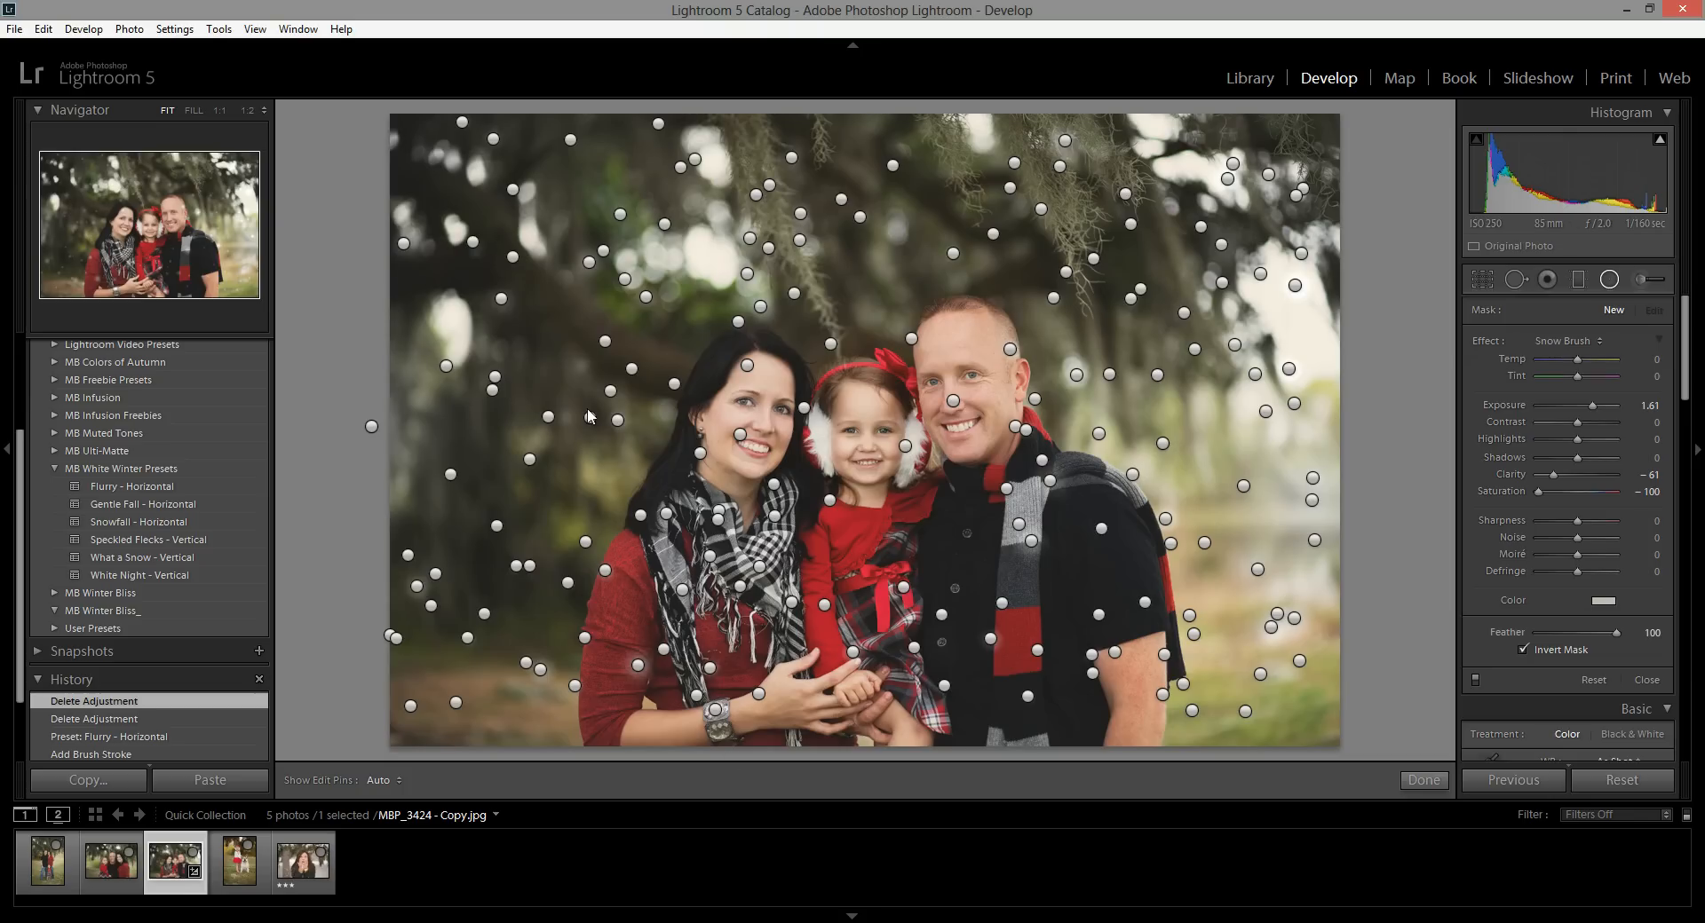
pyautogui.click(745, 451)
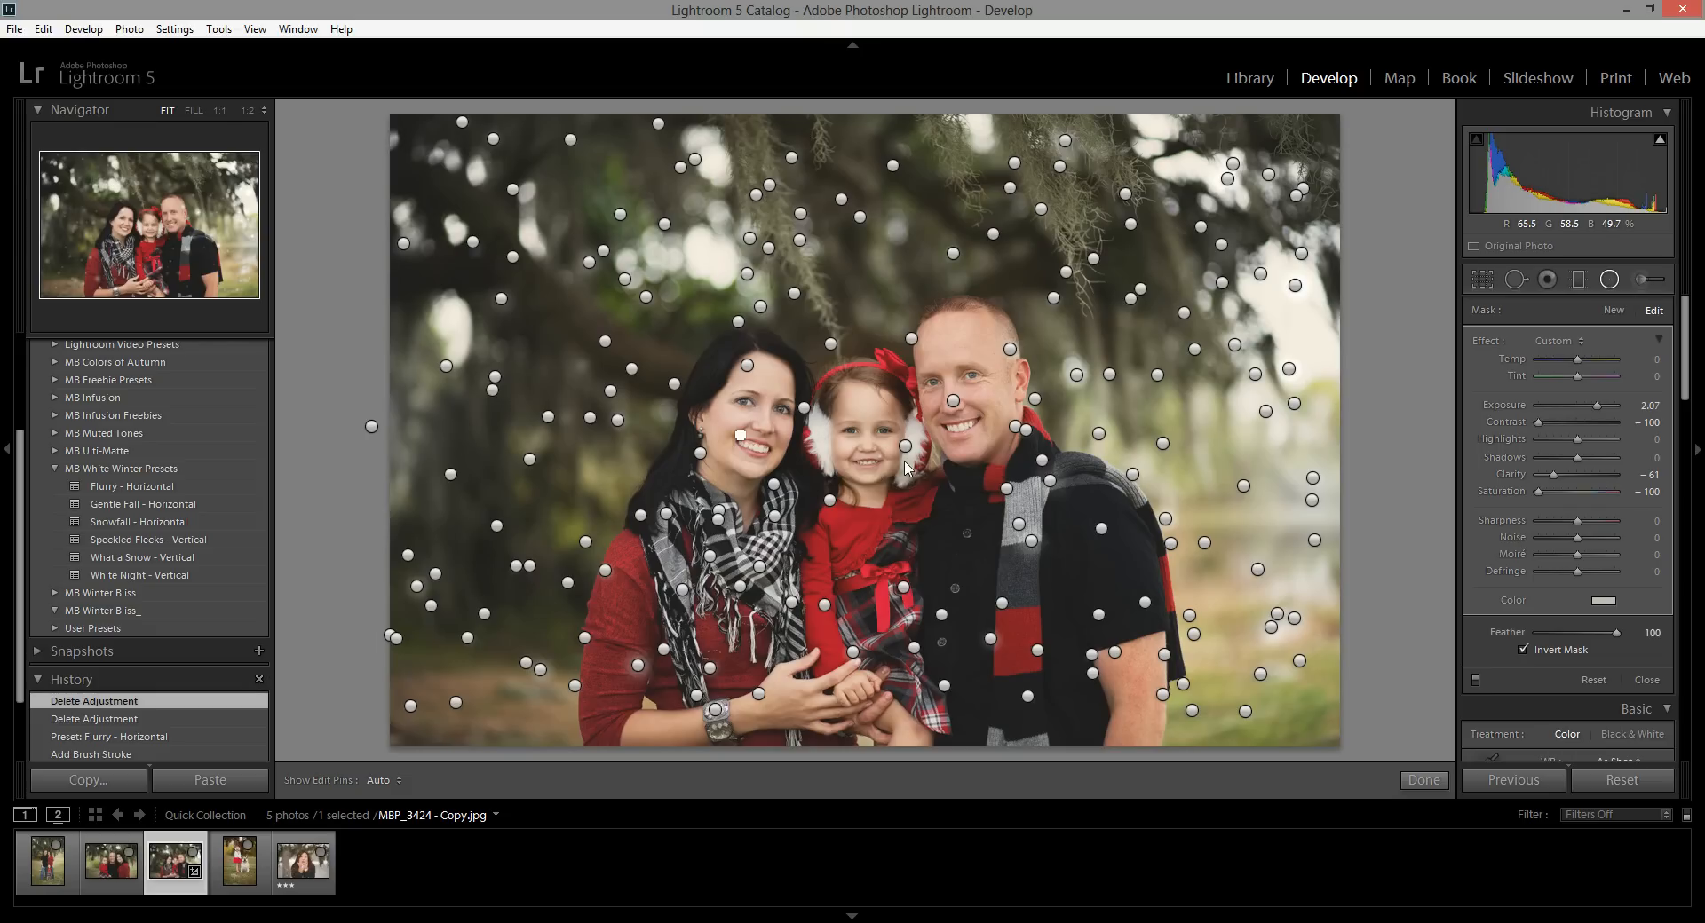
pyautogui.press('Delete')
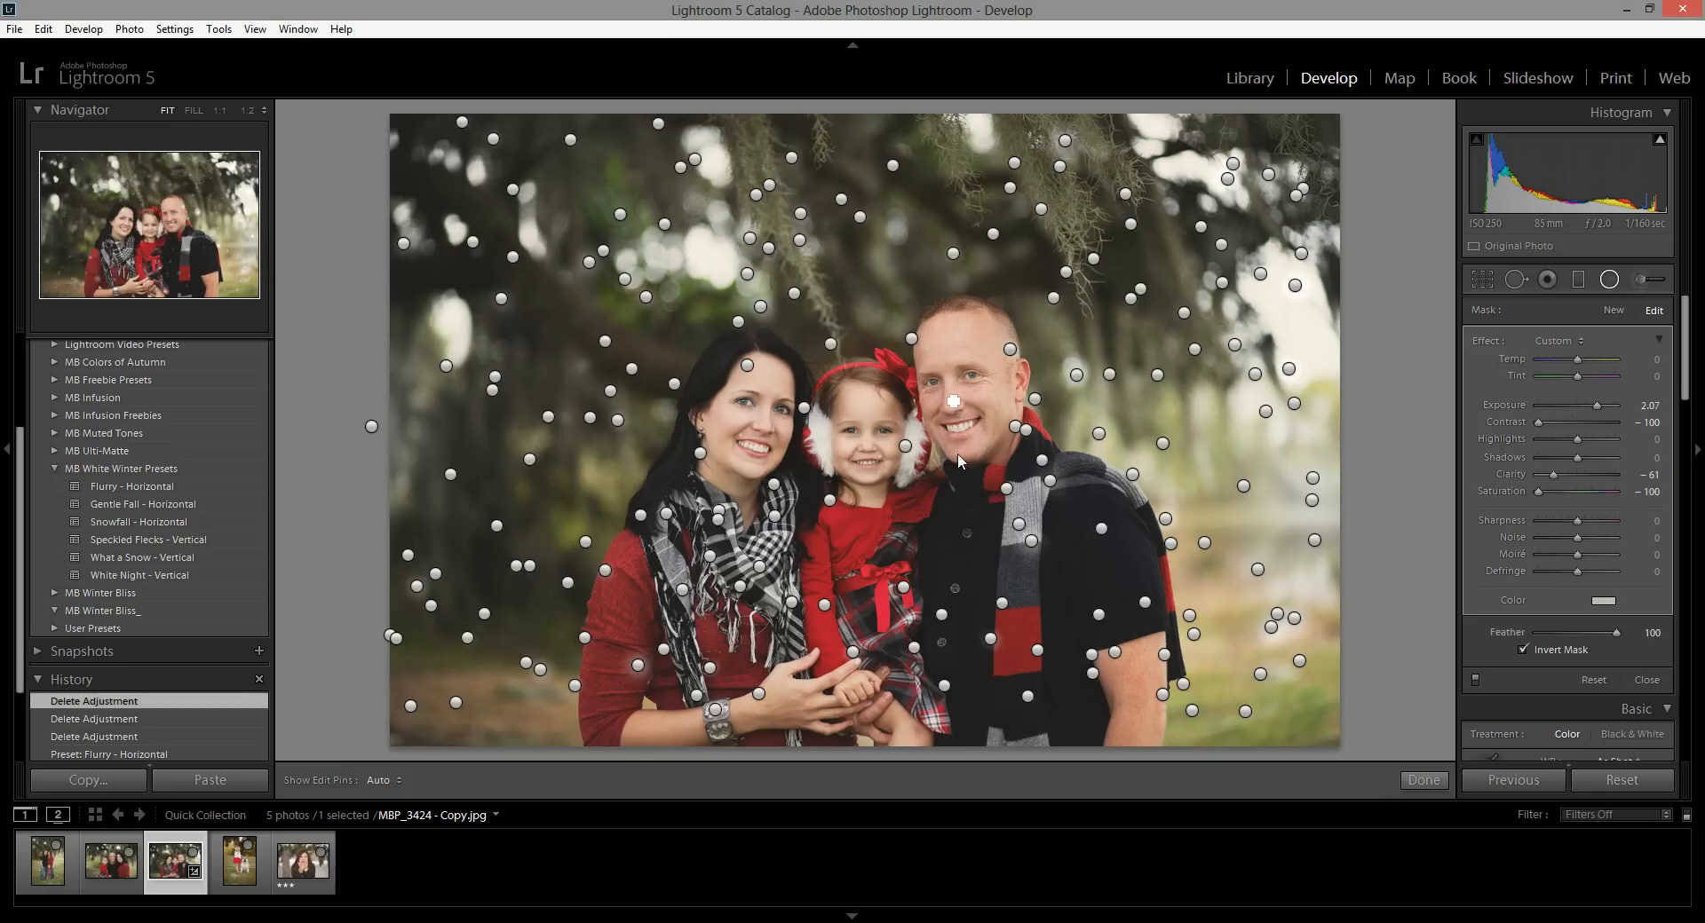
pyautogui.press('Delete')
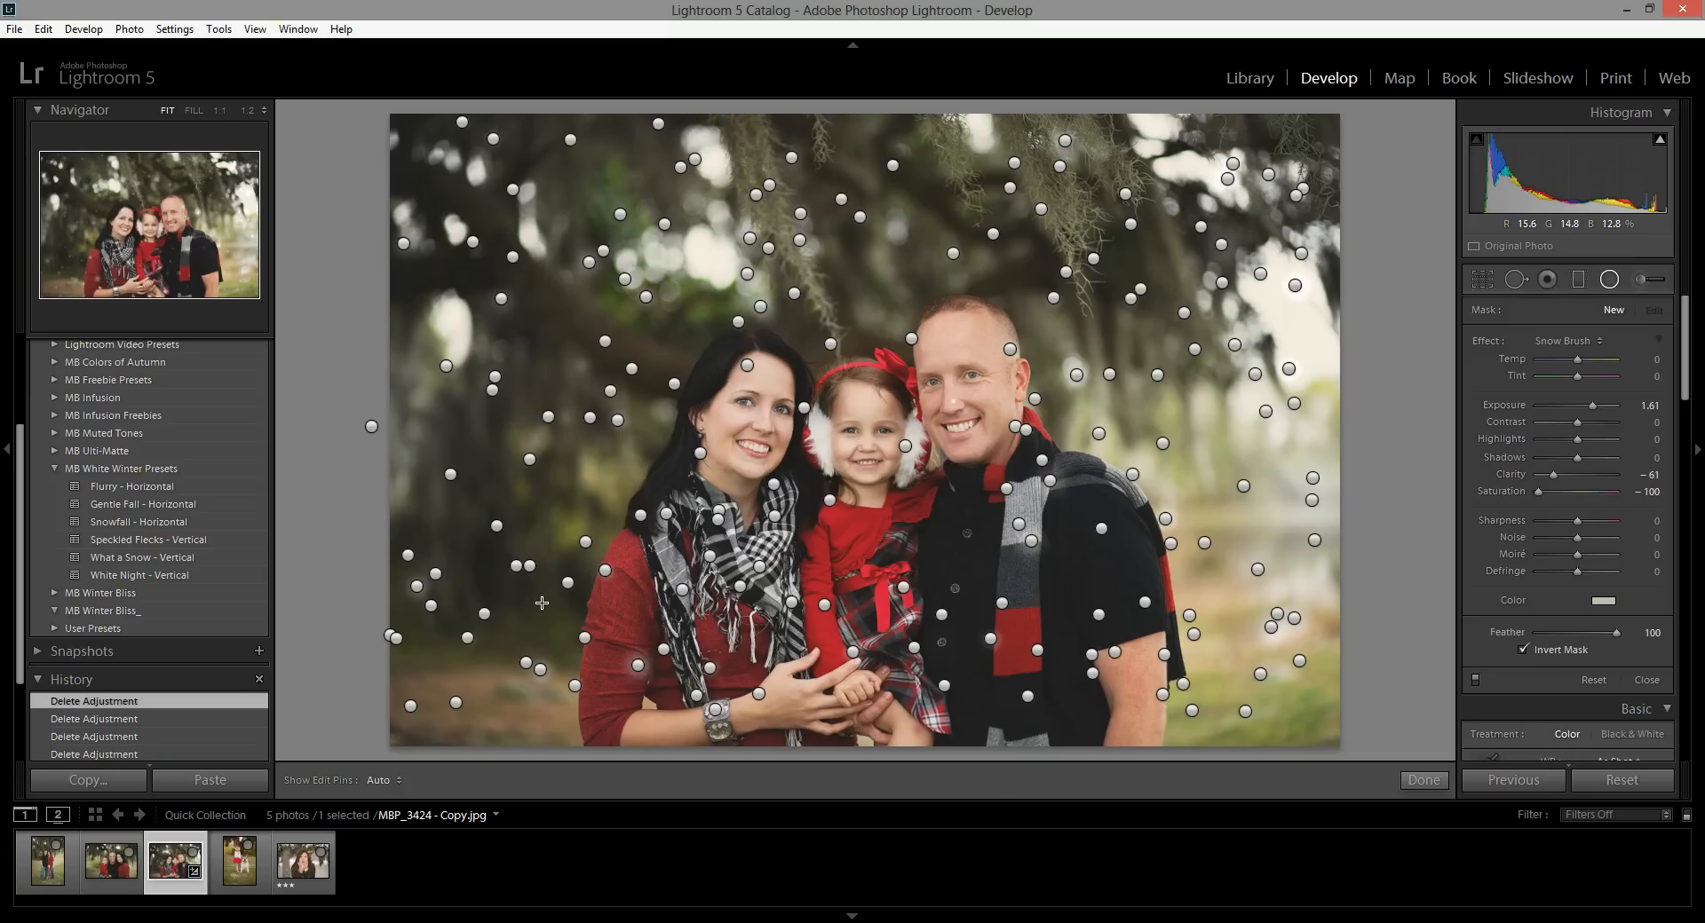
pyautogui.press('h')
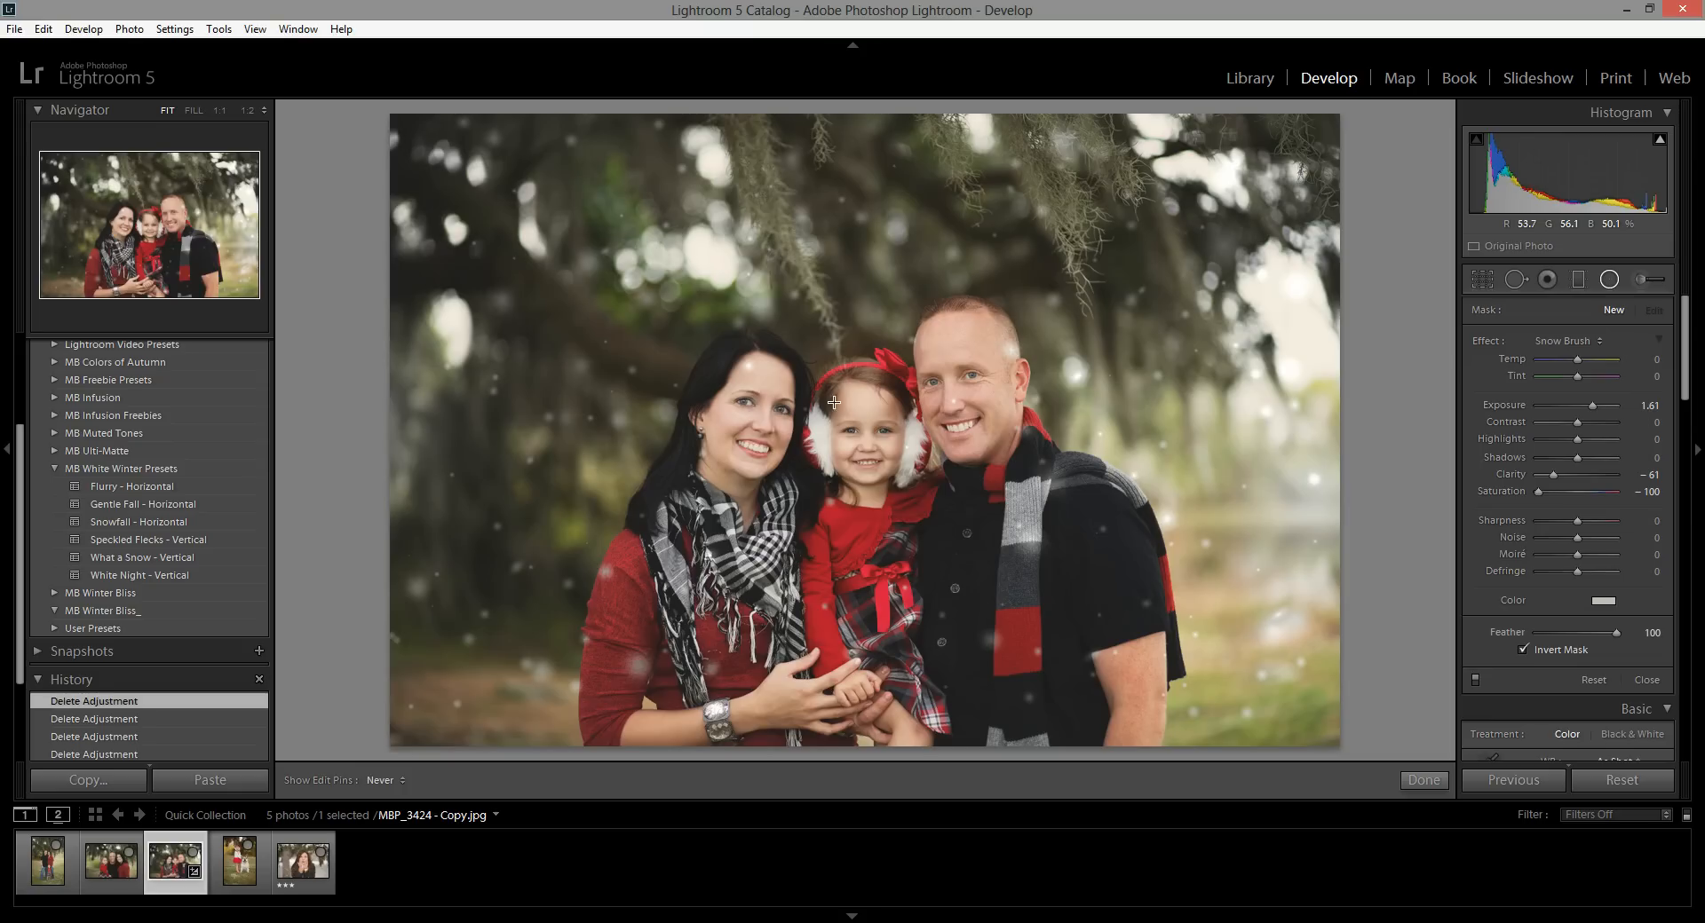
pyautogui.press('h')
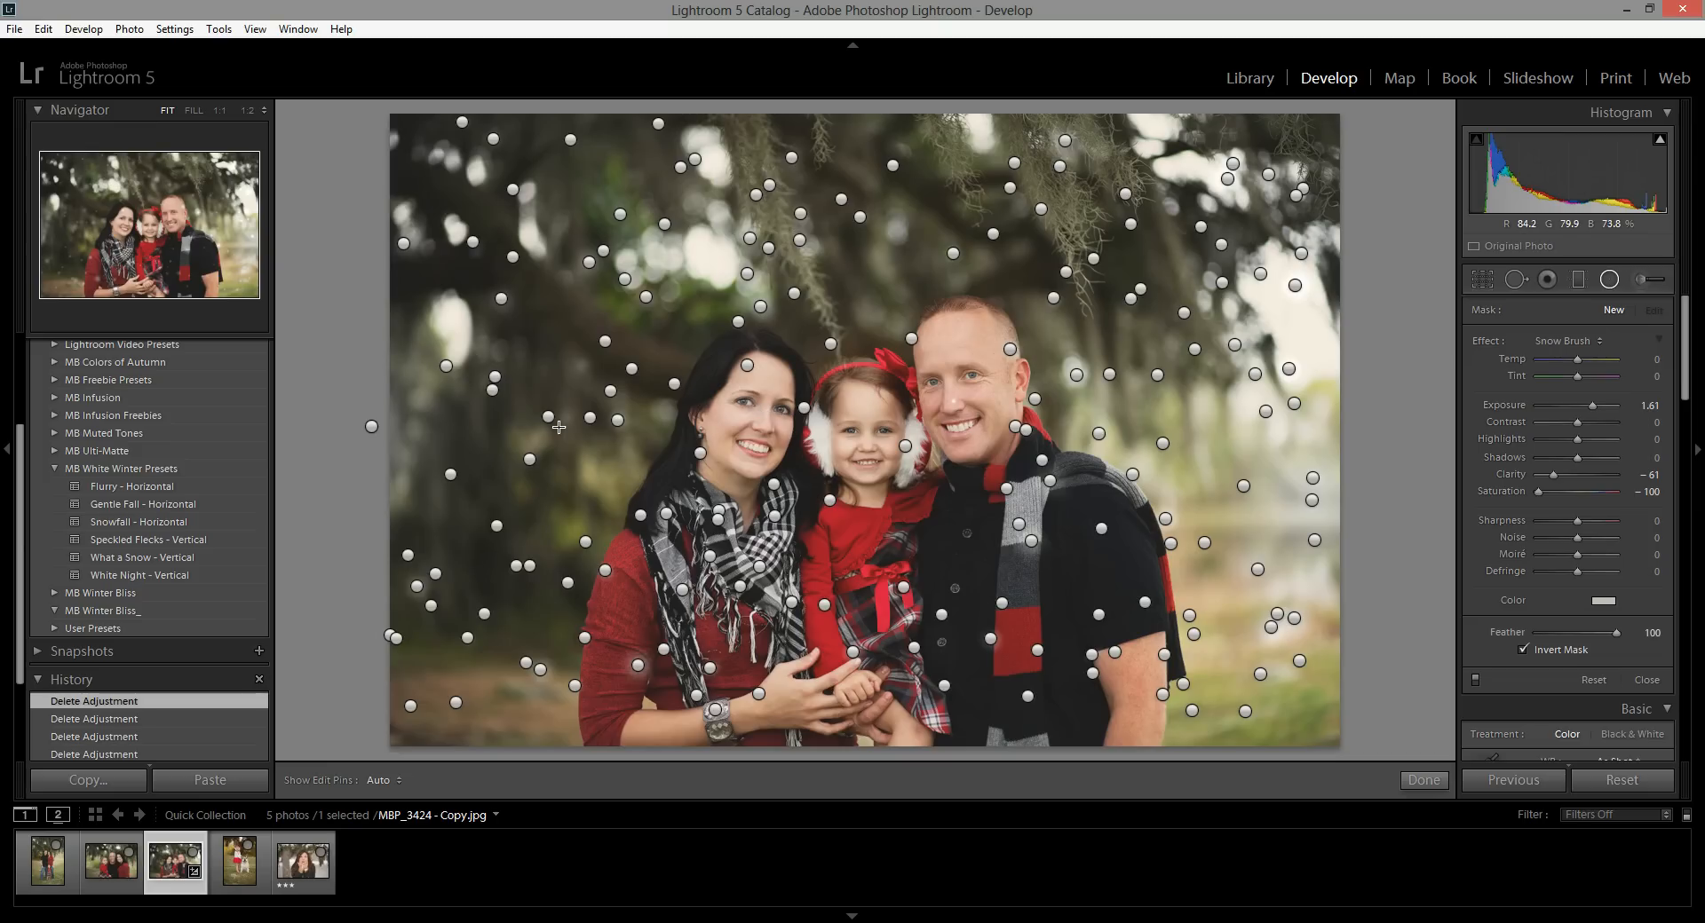
pyautogui.press('h')
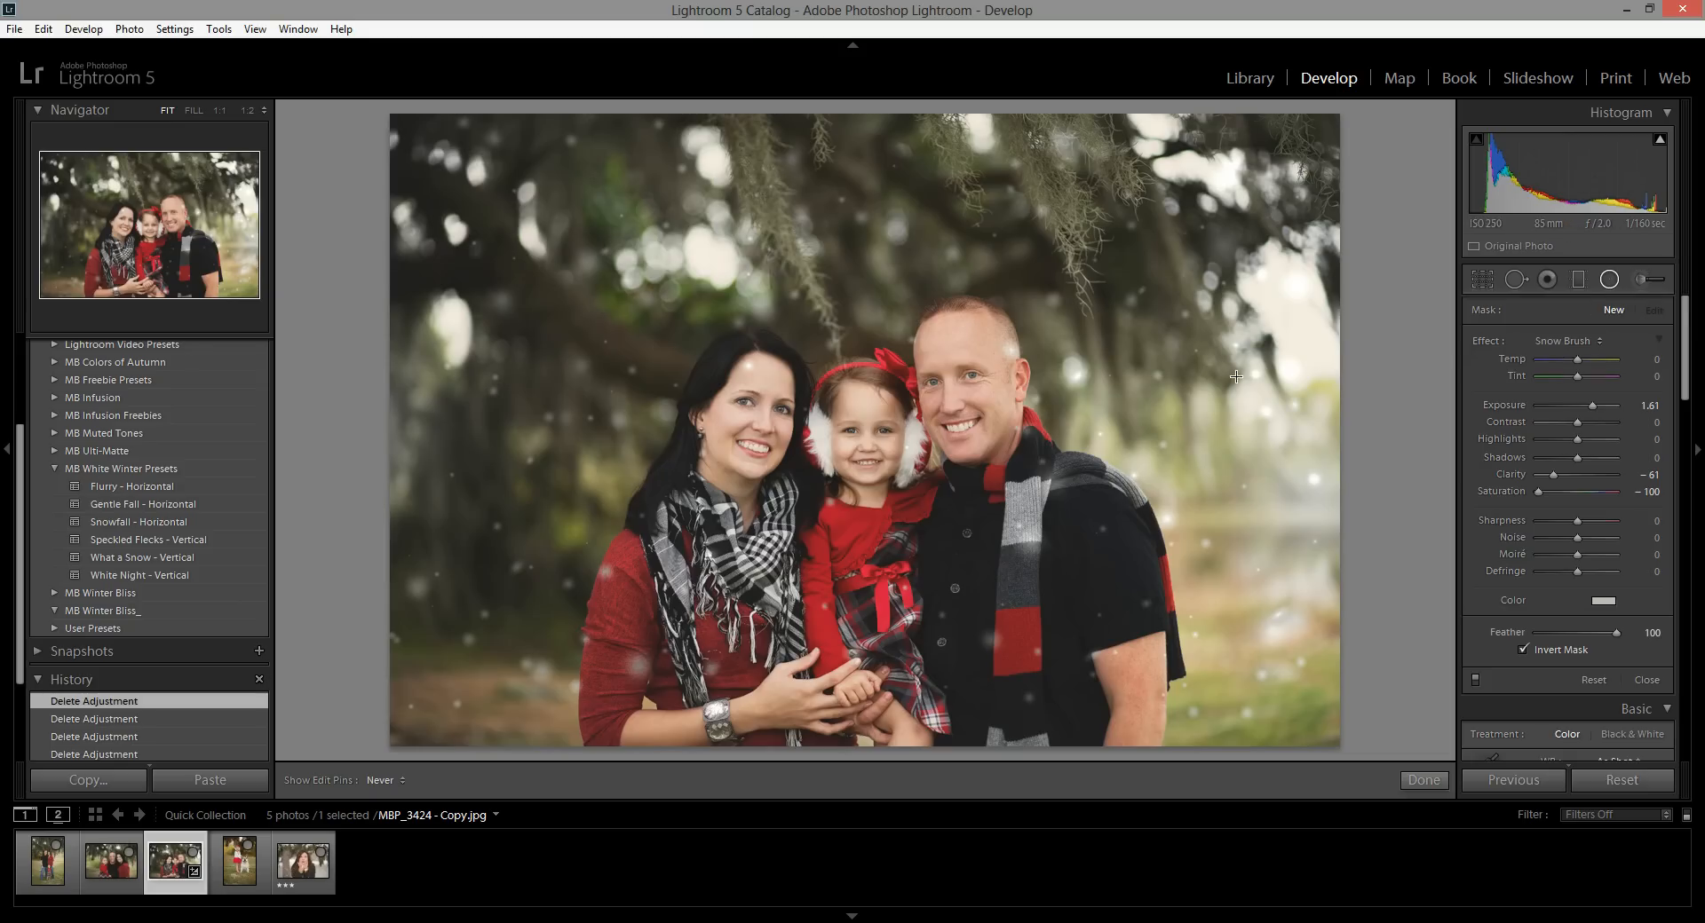
# Step: Revert the photo to its Import state in the edit history and activate the Adjustment Brush
pyautogui.scroll(-3, 47, 714)
pyautogui.click(84, 719)
pyautogui.click(1639, 283)
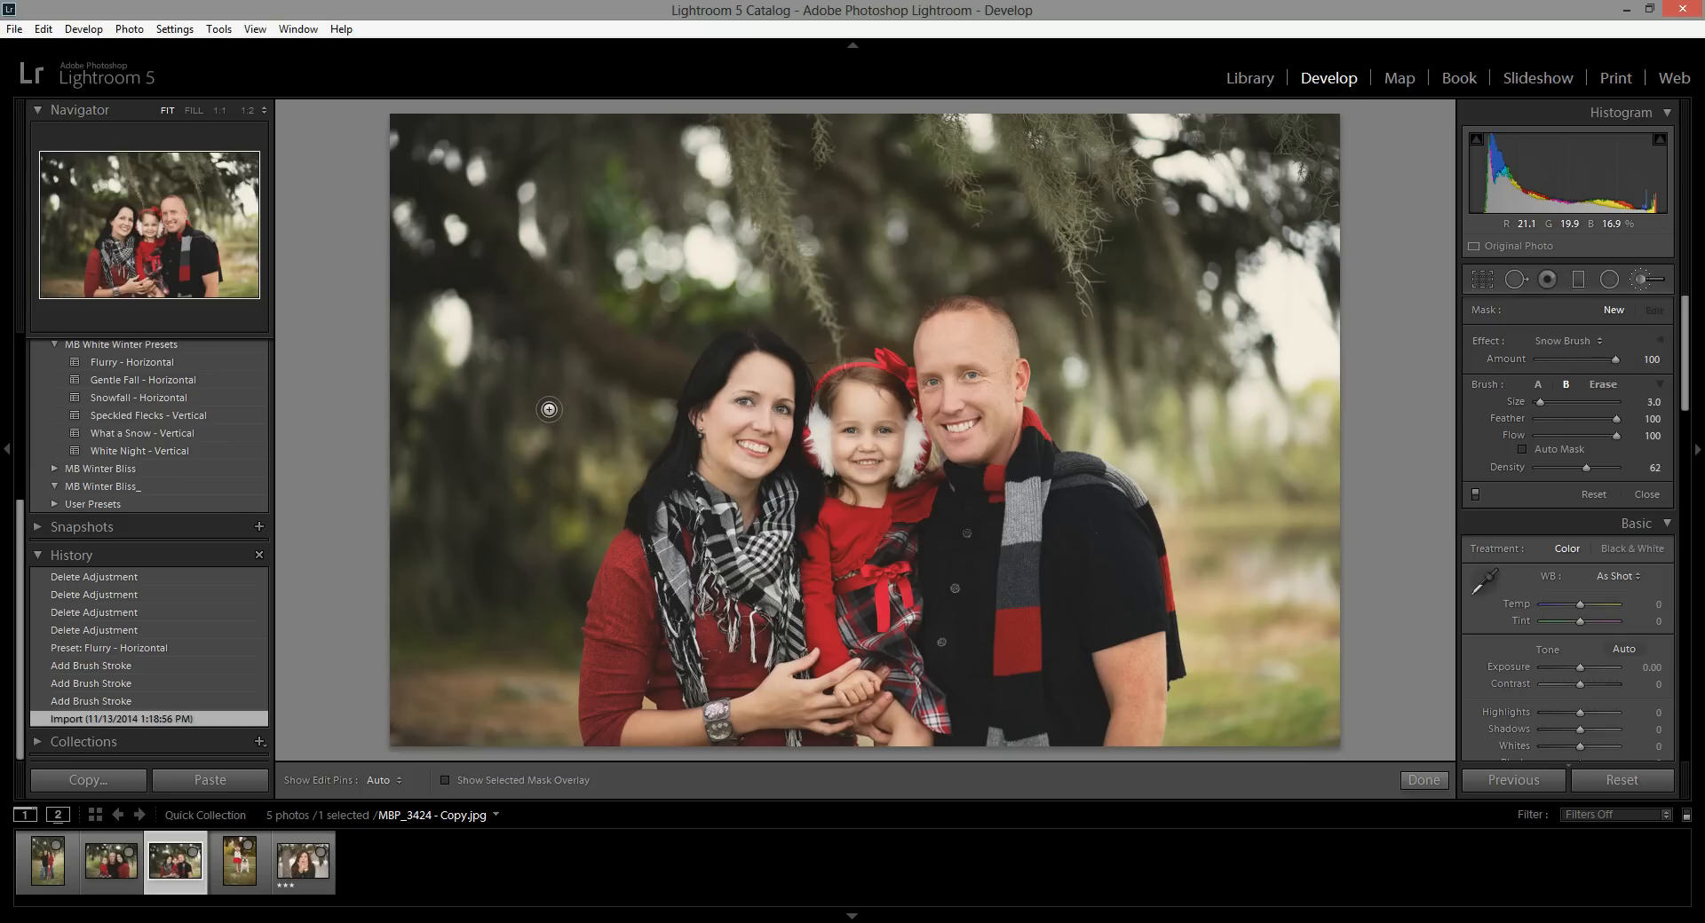
# Step: Reduce the Snow Brush to size 1.0 and paint a soft snowflake in the background beside the woman
pyautogui.scroll(7, 560, 400)
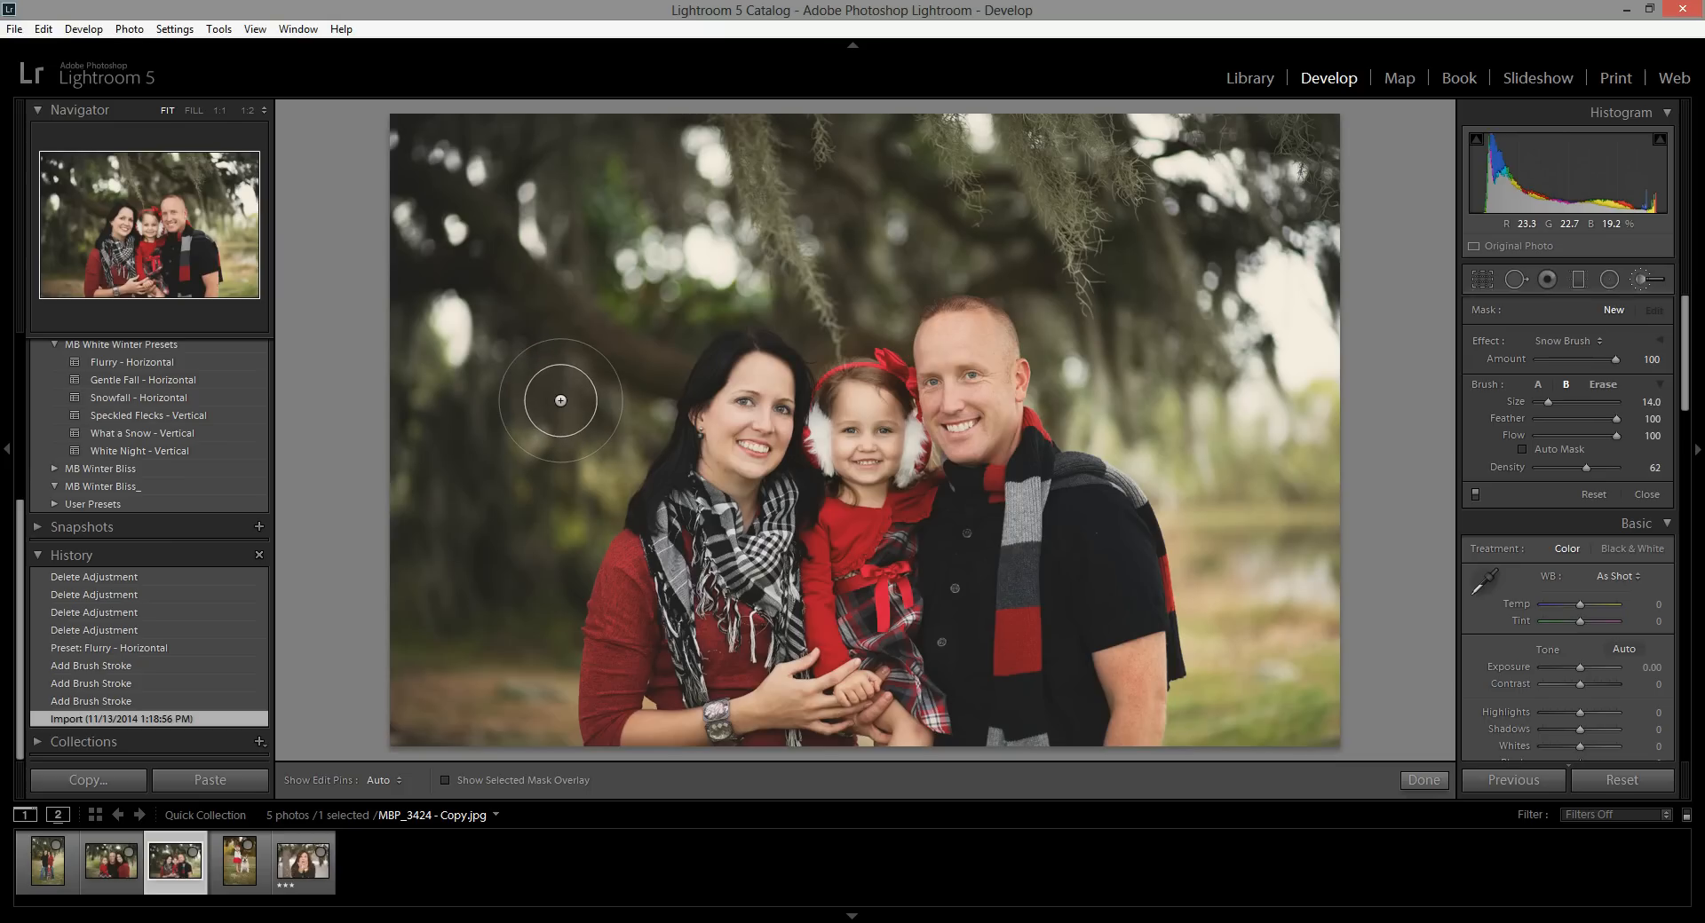
pyautogui.scroll(-7, 568, 395)
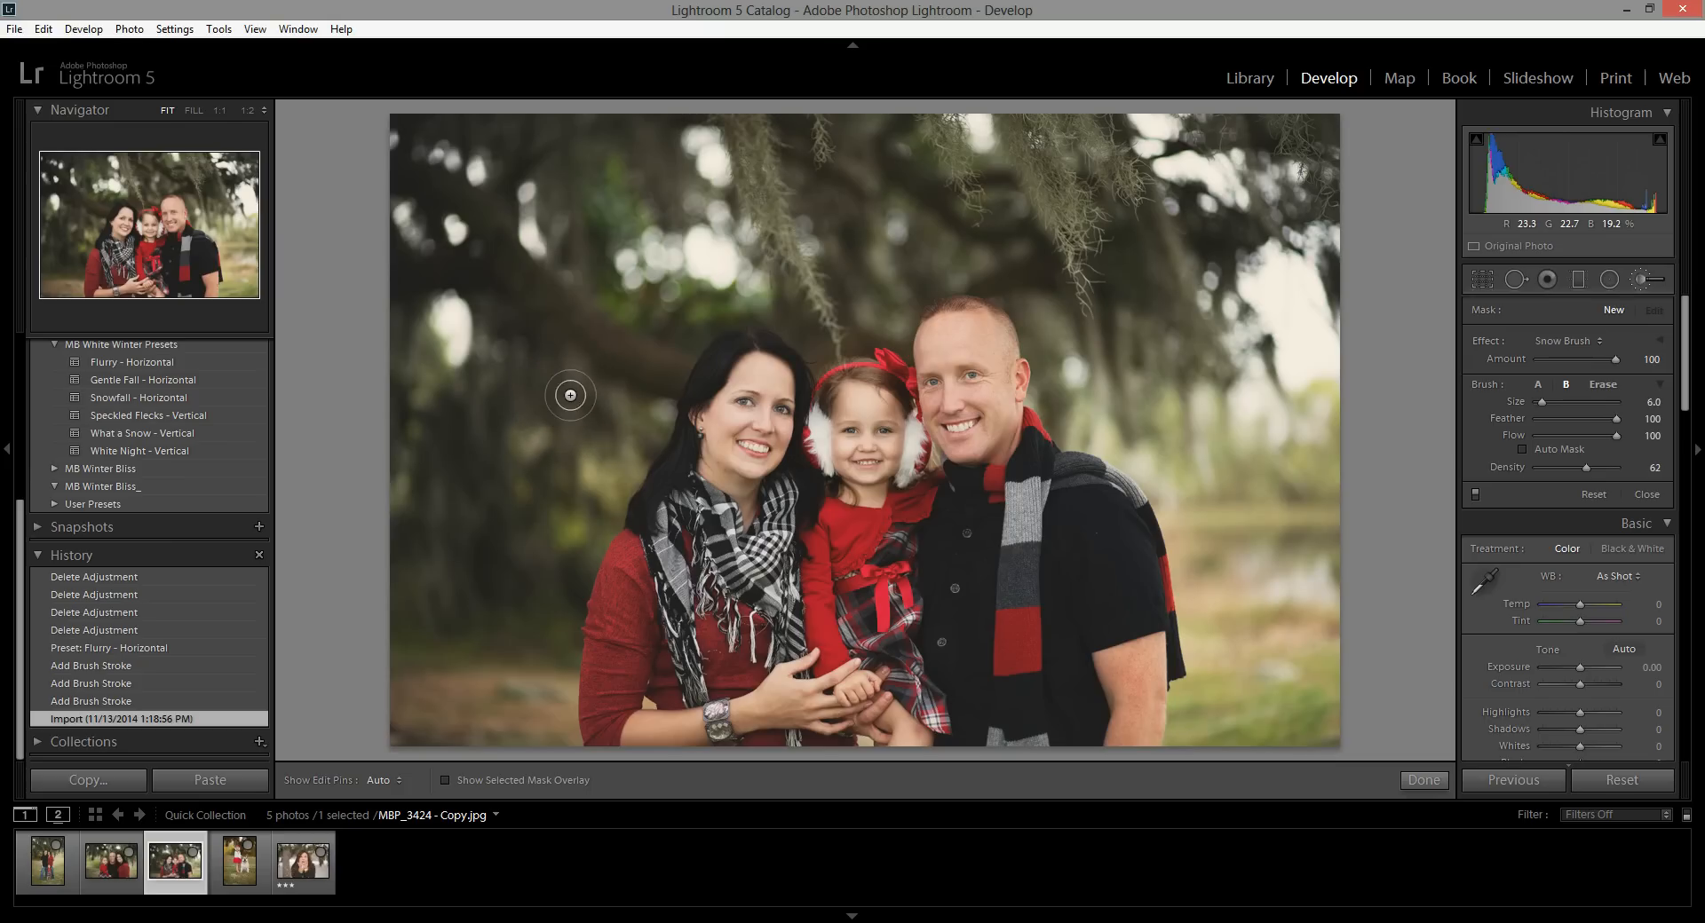
pyautogui.press('h')
pyautogui.click(485, 472)
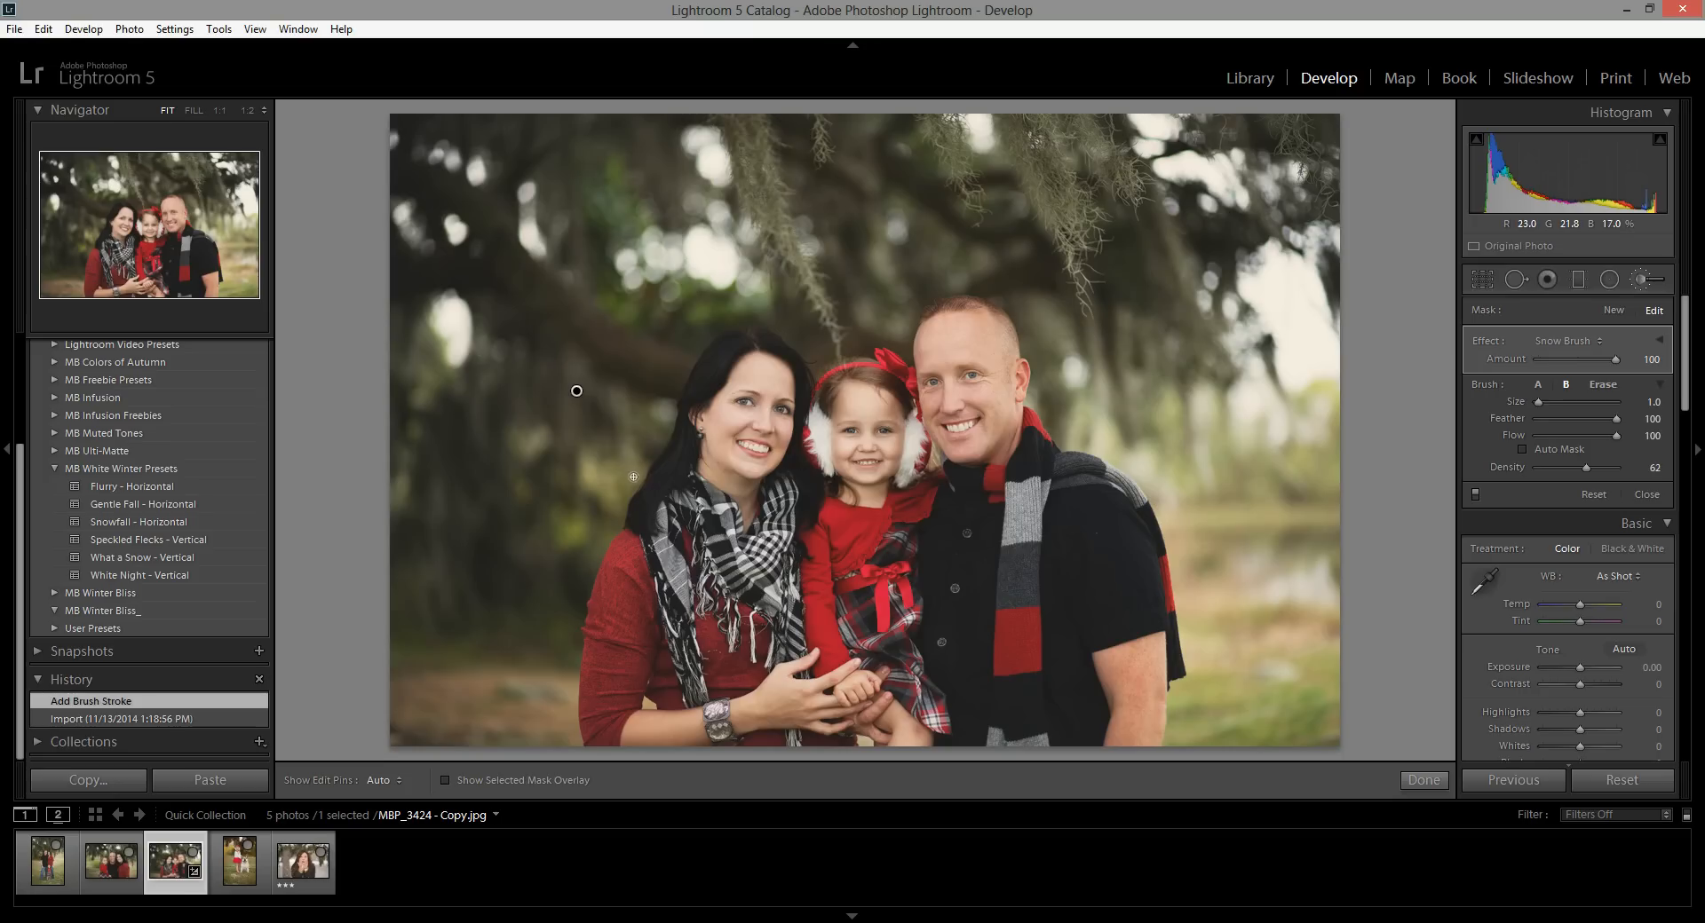
# Step: Try painting a hard-edged snowflake with the brush Feather set to 0, and undo the stroke
pyautogui.press('h')
pyautogui.moveTo(1616, 421); pyautogui.dragTo(1526, 419)
pyautogui.click(559, 418)
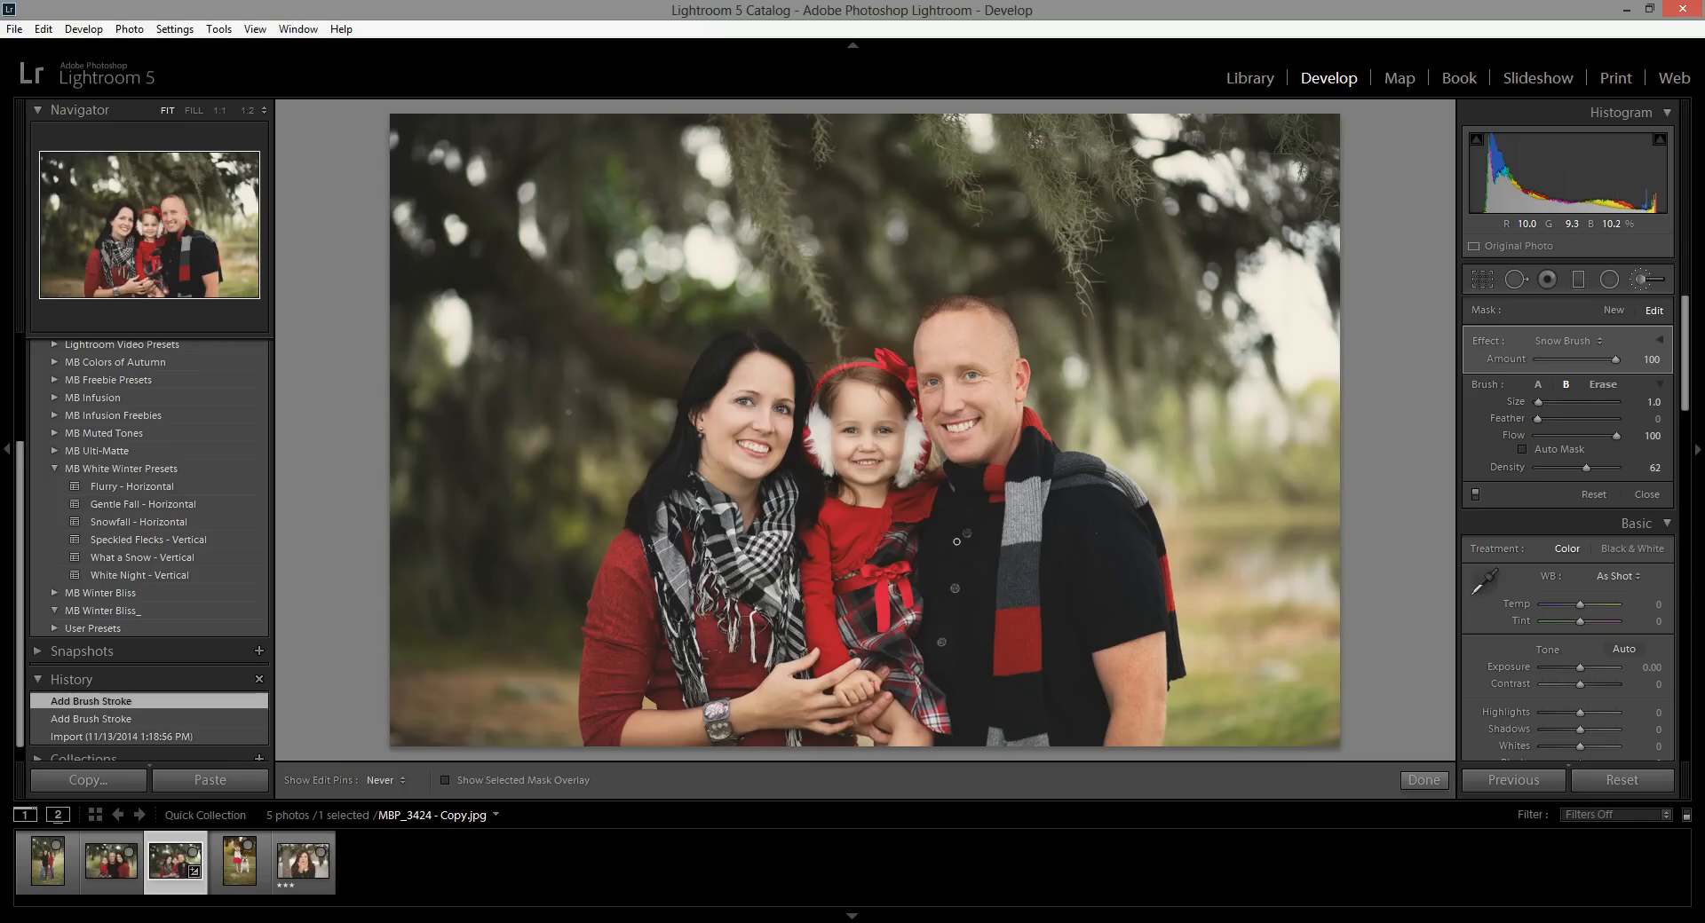
pyautogui.hotkey('ctrl', 'z')
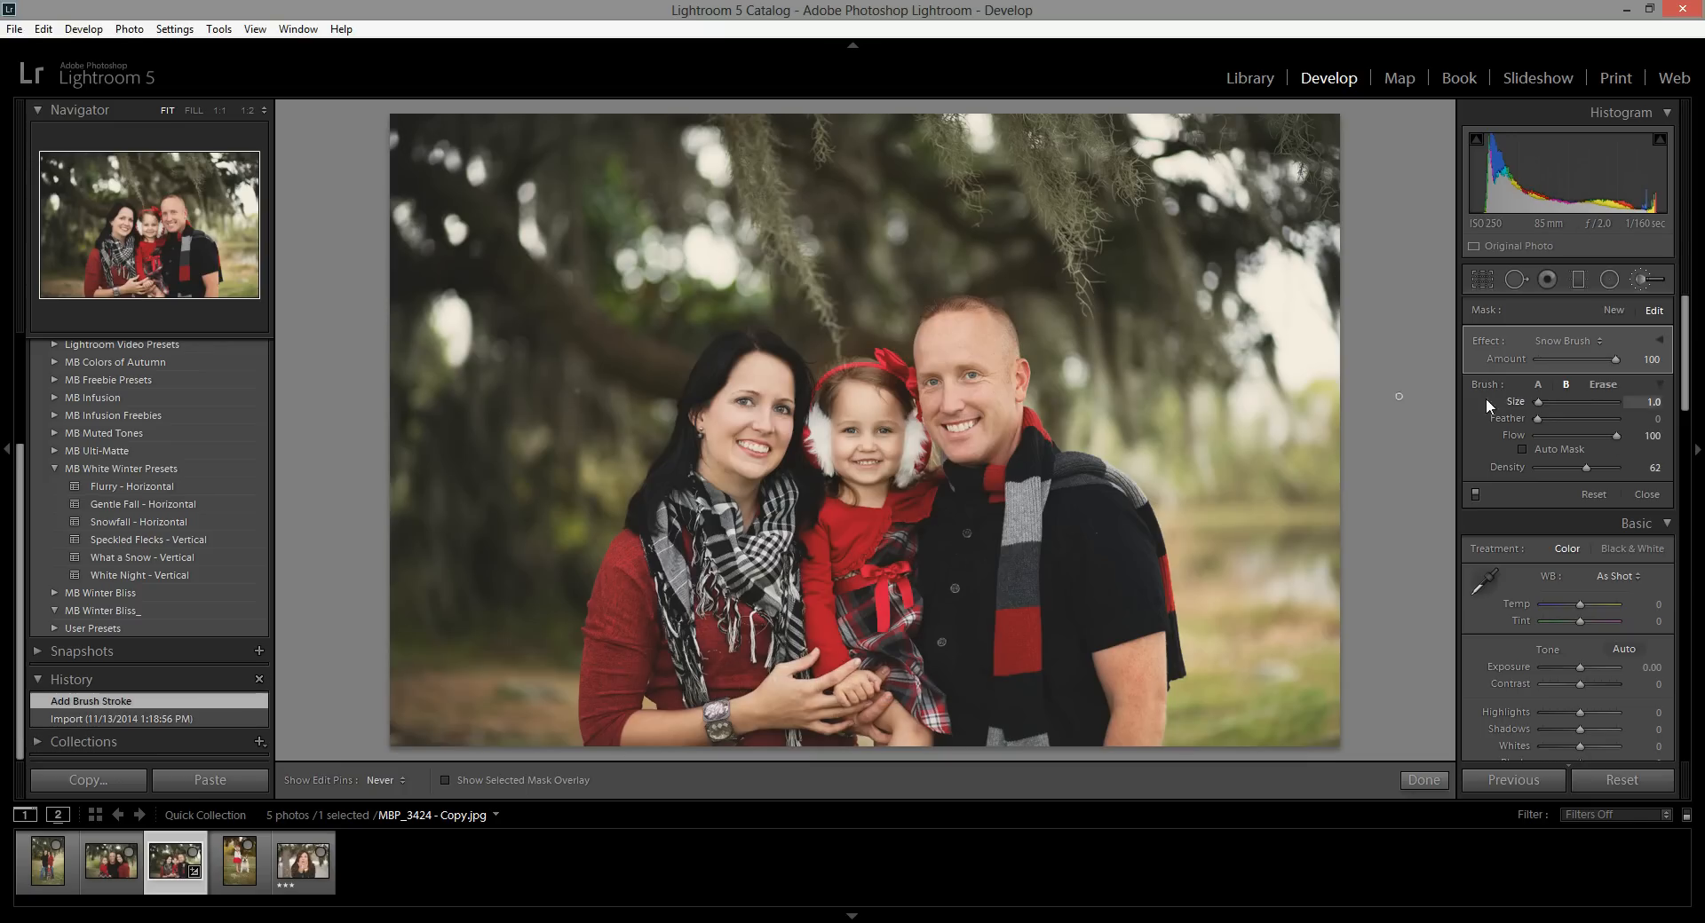
# Step: Set the brush Feather and Density to 100 and scatter snowflakes across the photo at sizes from 1.0 to 4.0
pyautogui.moveTo(1536, 417); pyautogui.dragTo(1644, 421)
pyautogui.moveTo(1578, 469); pyautogui.dragTo(1640, 467)
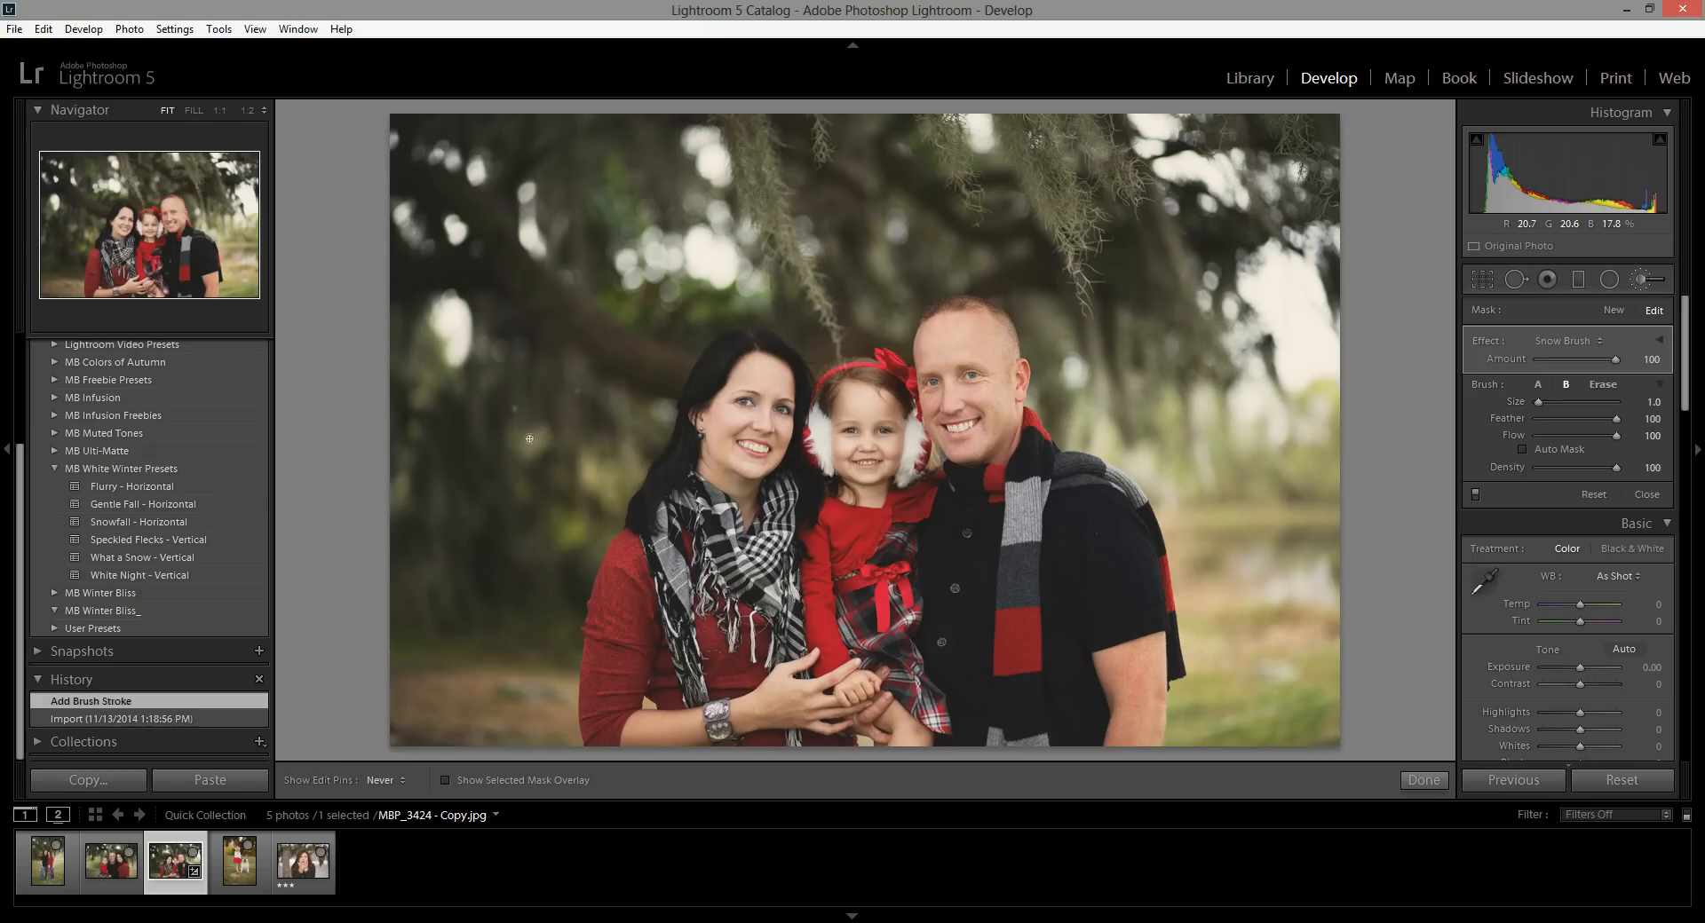
pyautogui.moveTo(514, 408); pyautogui.dragTo(464, 507)
pyautogui.click(624, 439)
pyautogui.moveTo(530, 255); pyautogui.dragTo(517, 273)
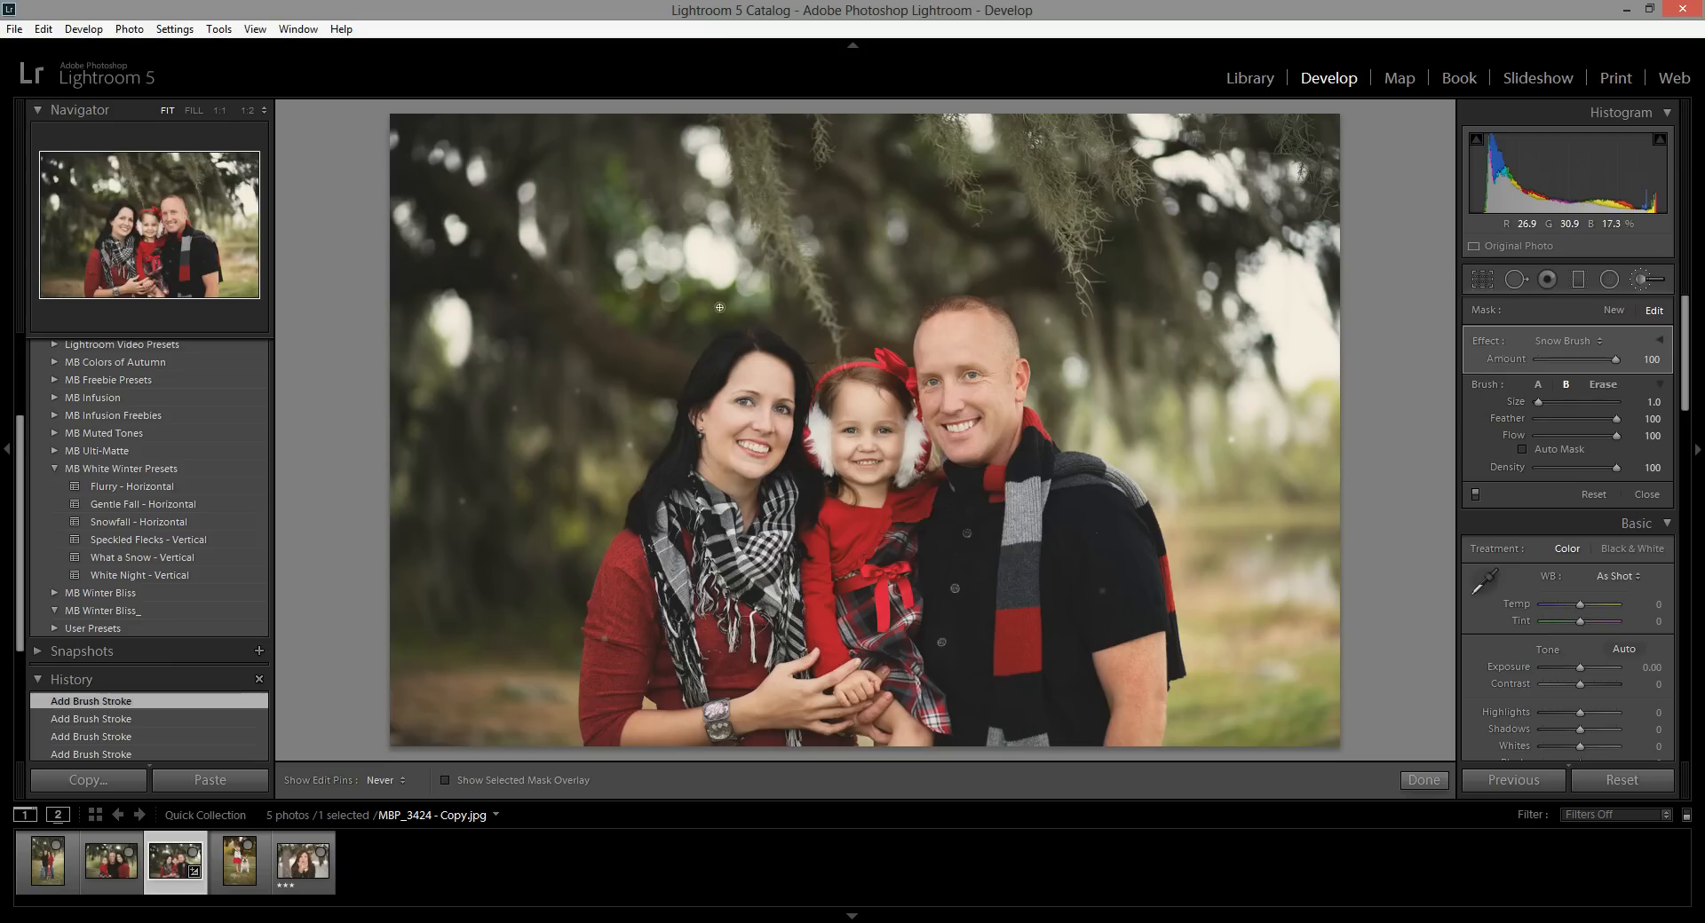
pyautogui.scroll(3, 682, 548)
pyautogui.click(539, 629)
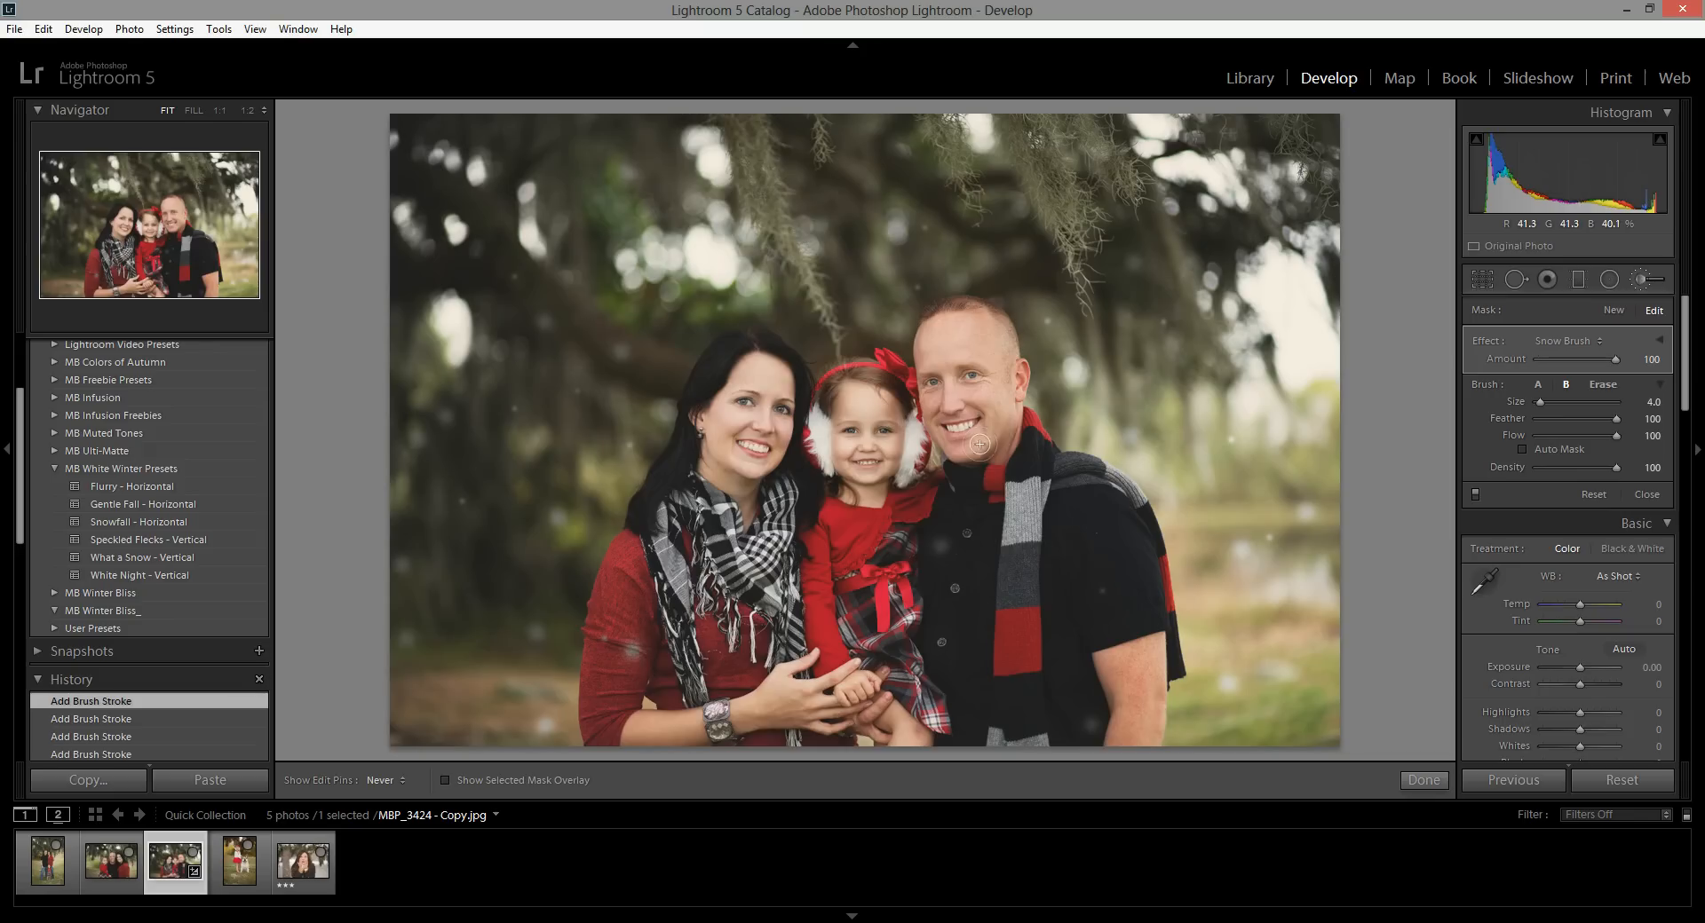
# Step: Try the Snowy and Bright effect on the painted snowflakes, and return them to the Snow Brush effect
pyautogui.click(1571, 339)
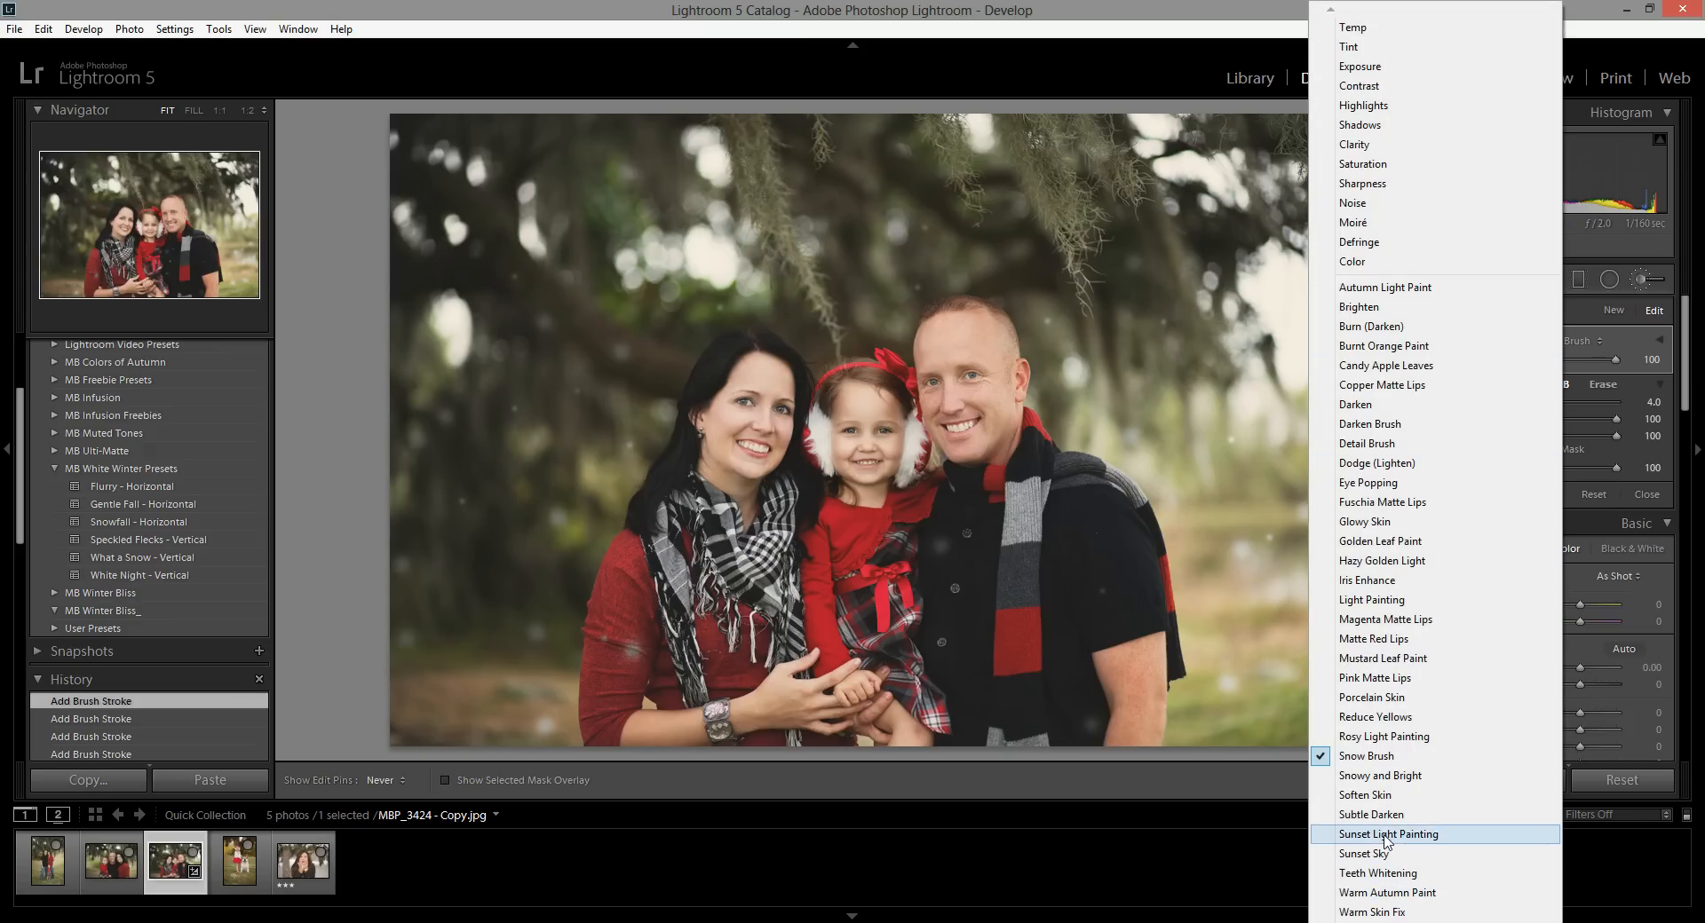
pyautogui.click(1382, 776)
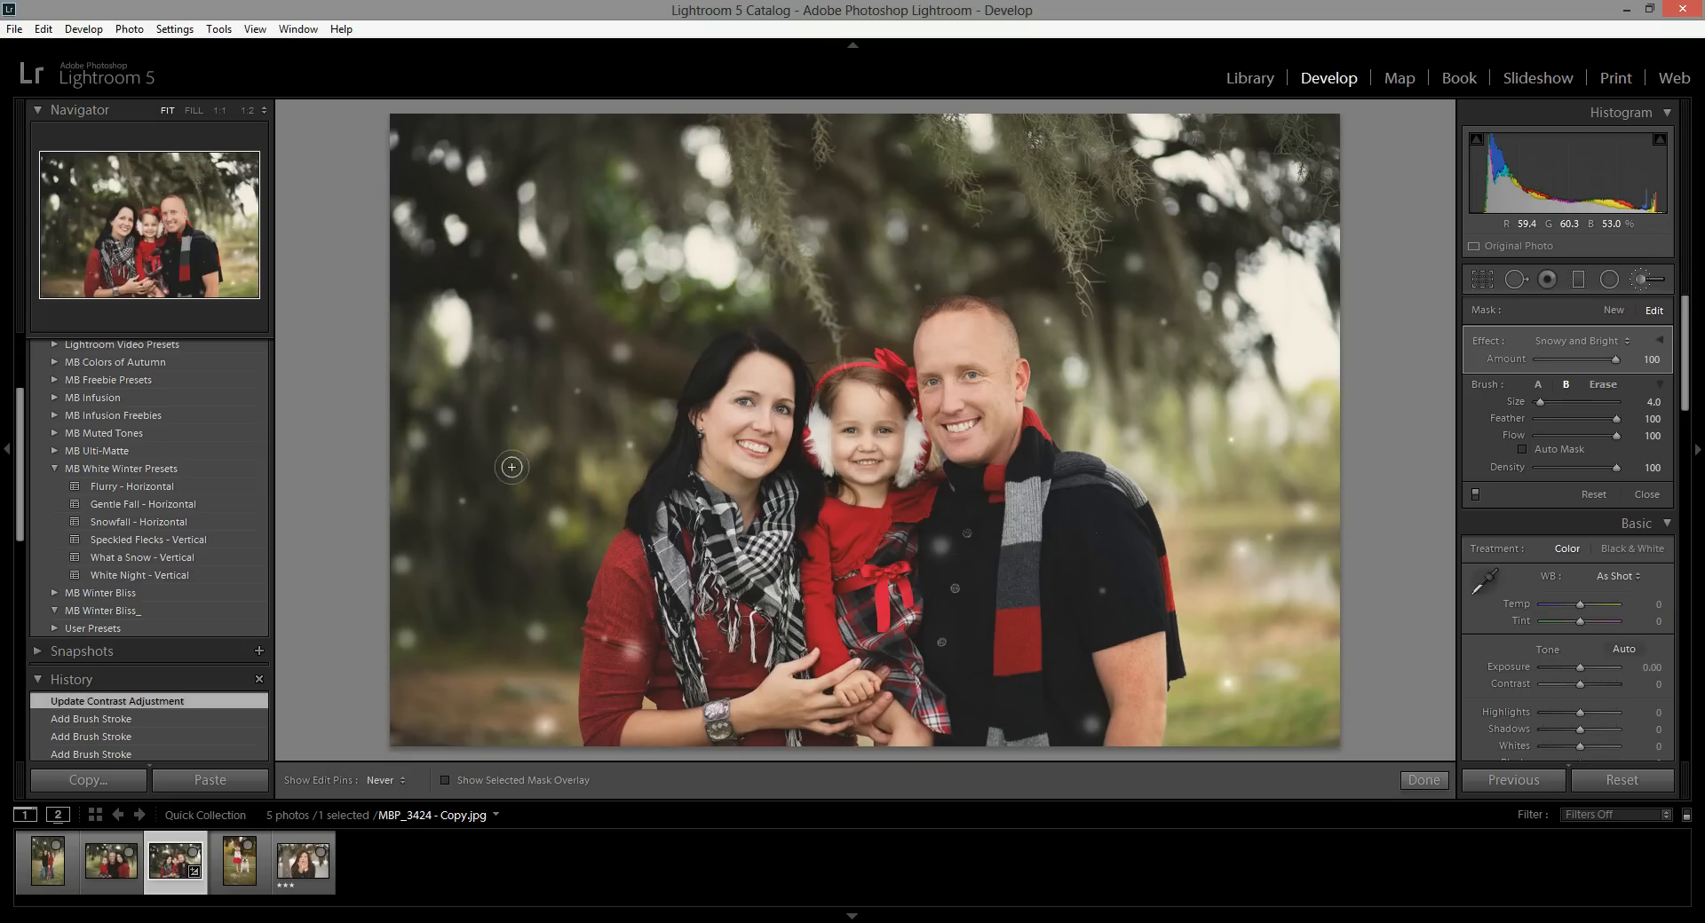
pyautogui.click(1557, 340)
pyautogui.click(1357, 756)
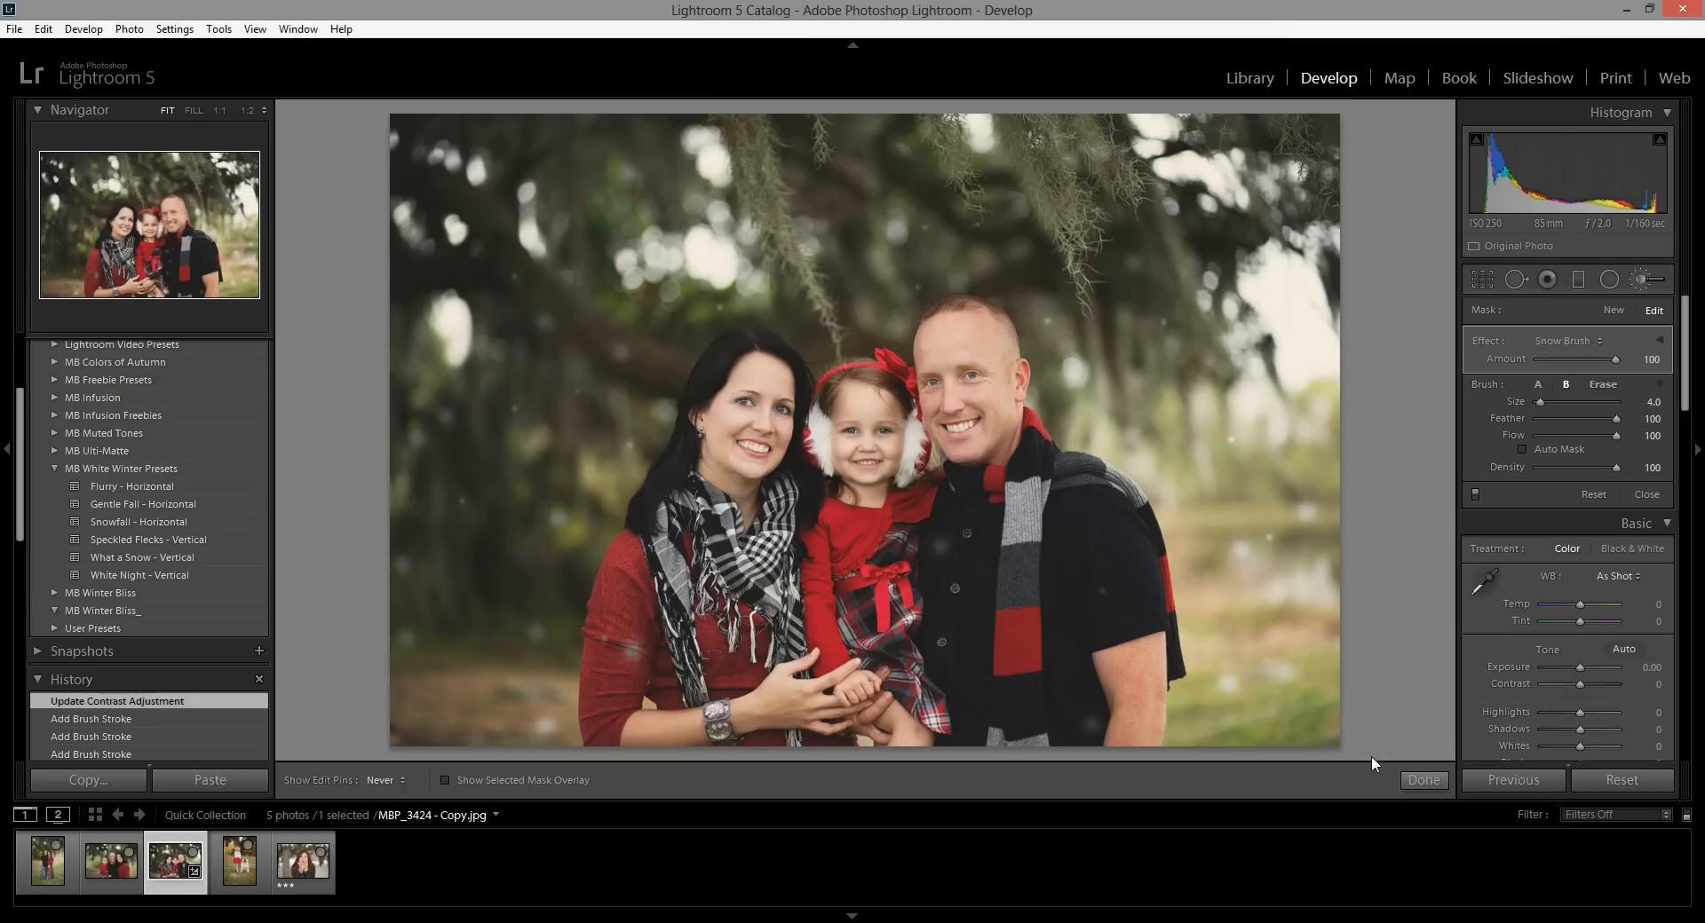
# Step: Start a new brush mask that uses the Snowy and Bright effect
pyautogui.click(1614, 312)
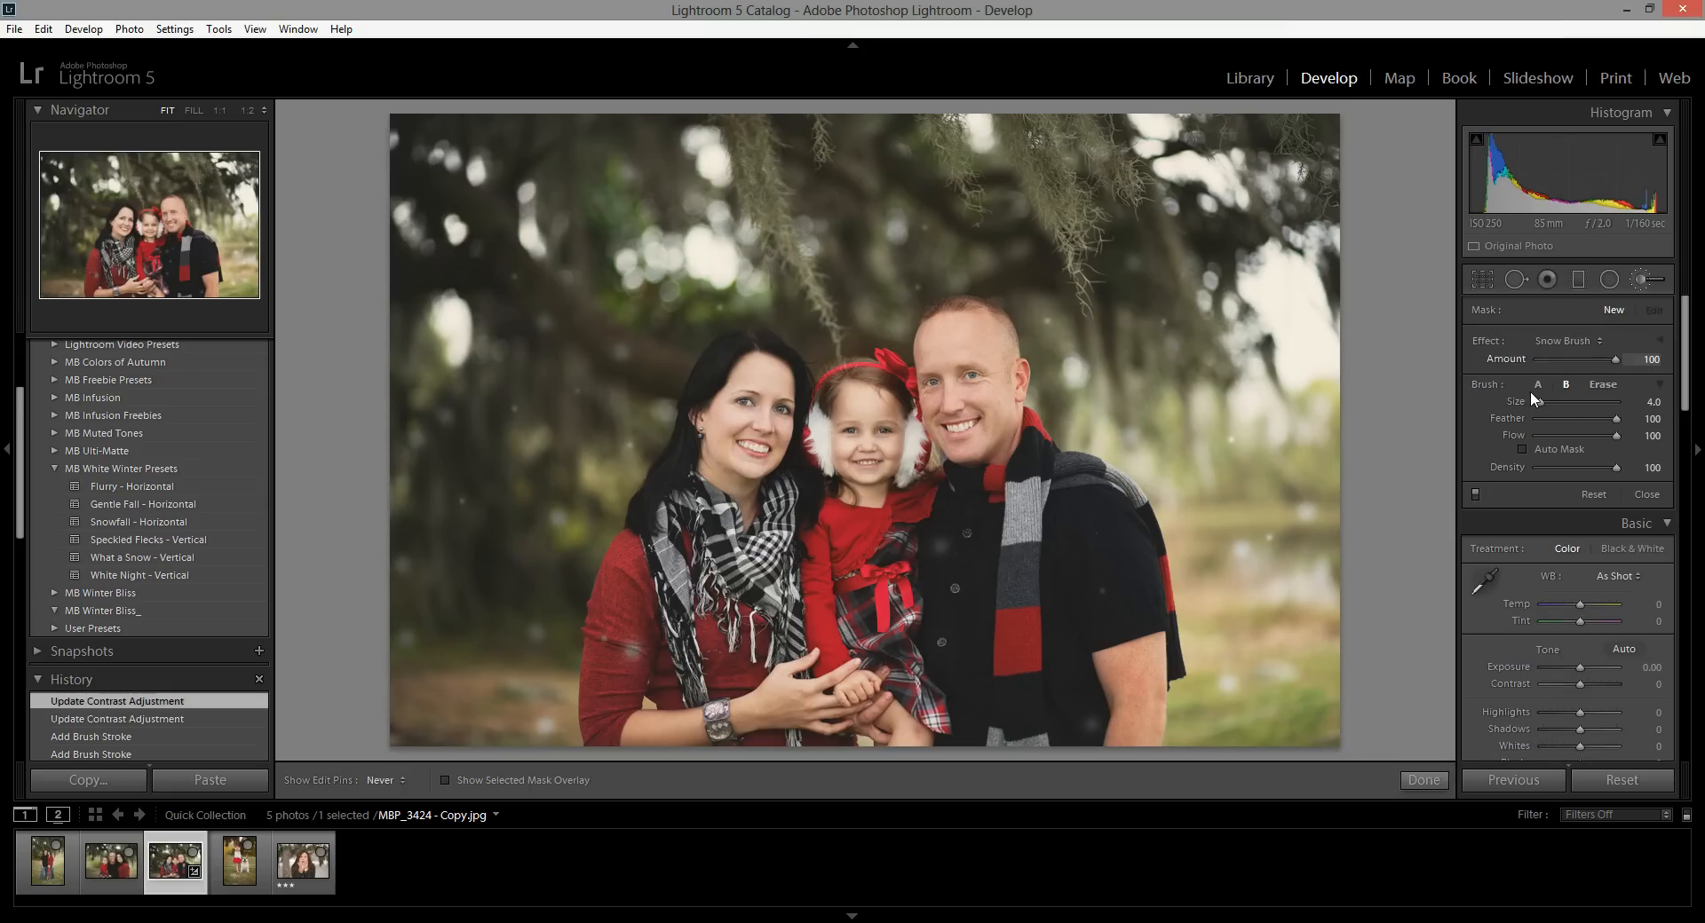
pyautogui.click(1563, 343)
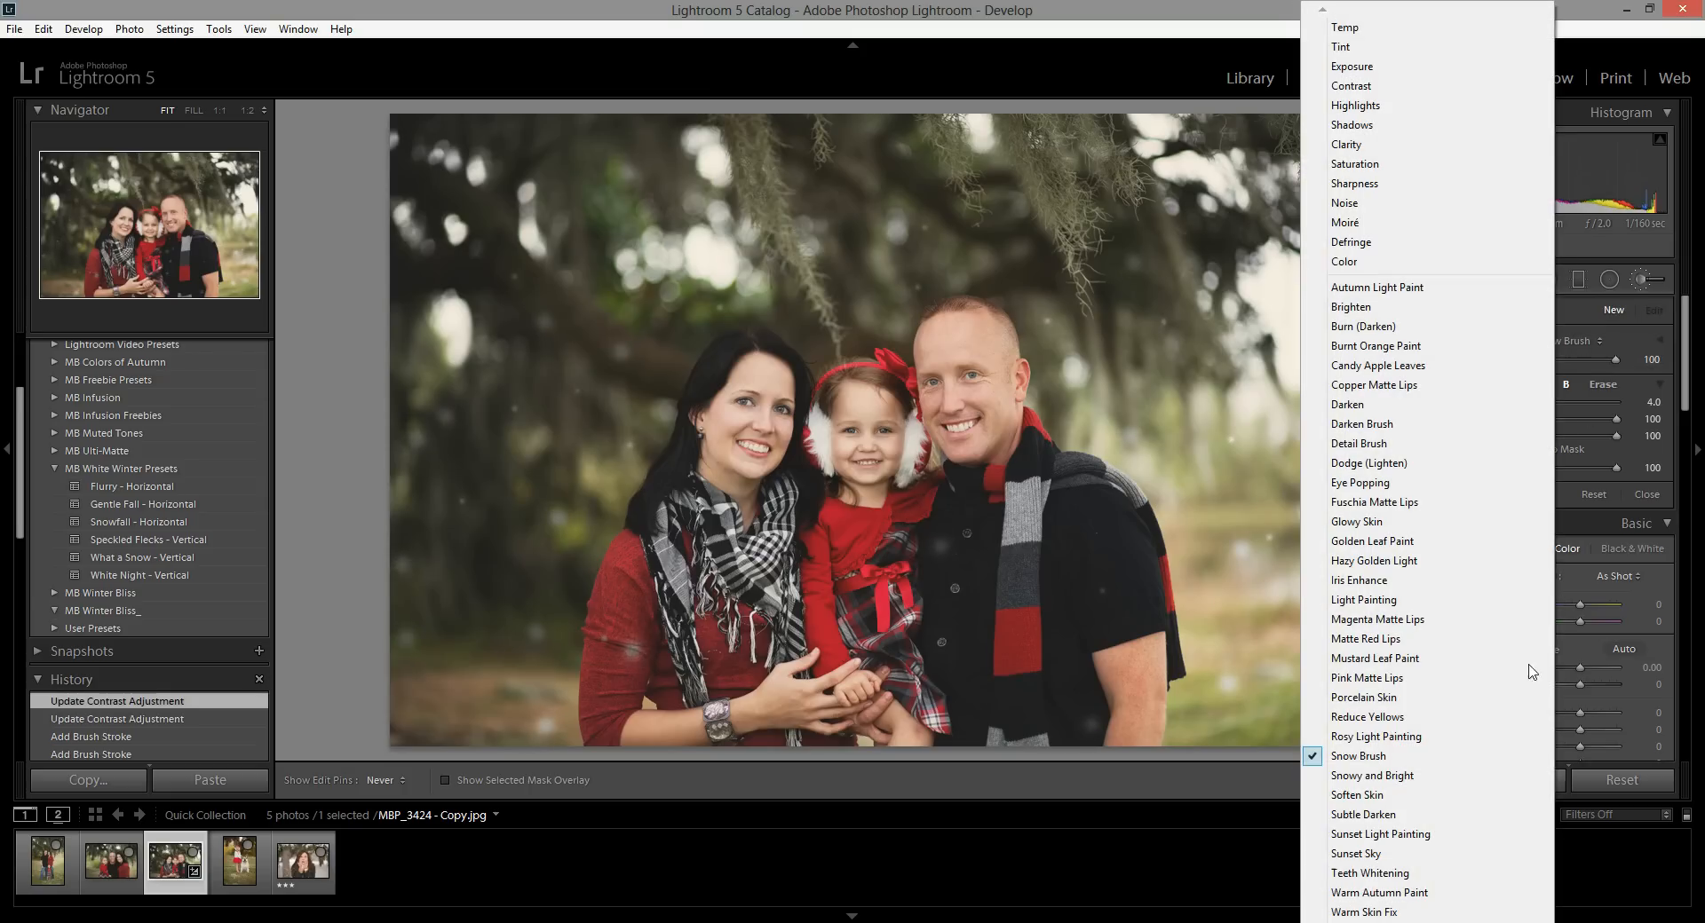
pyautogui.click(1404, 781)
# Step: Reduce the brush to size 1.0 and paint small bright snowflakes around the family and in the background
pyautogui.scroll(-3, 470, 595)
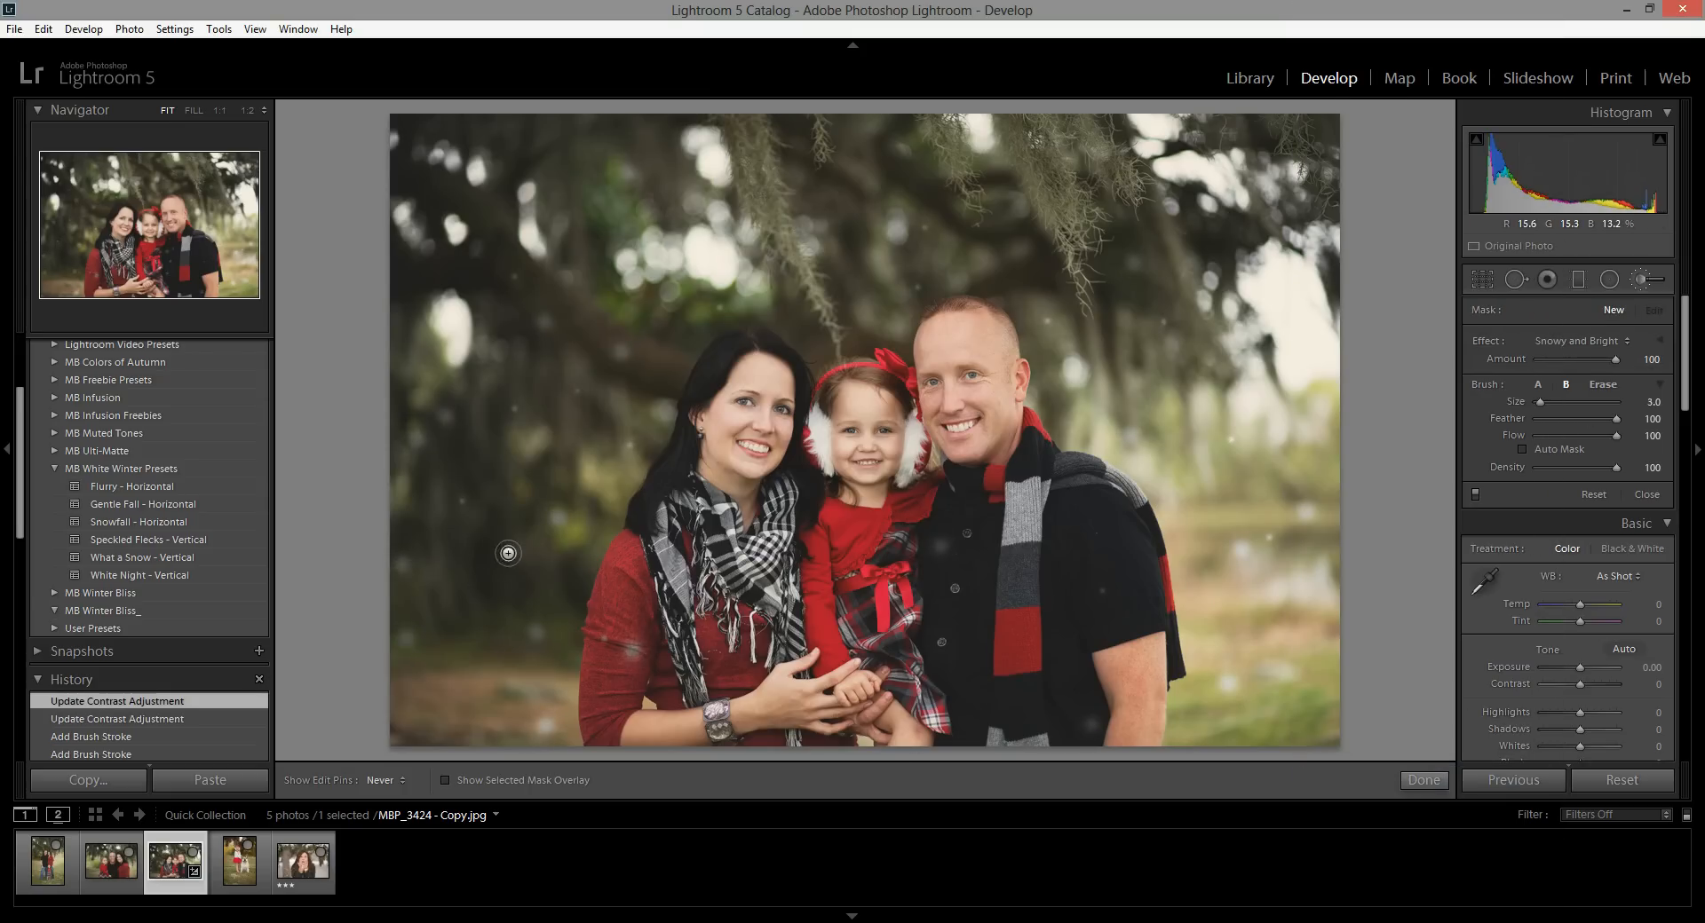
pyautogui.click(520, 470)
pyautogui.click(386, 441)
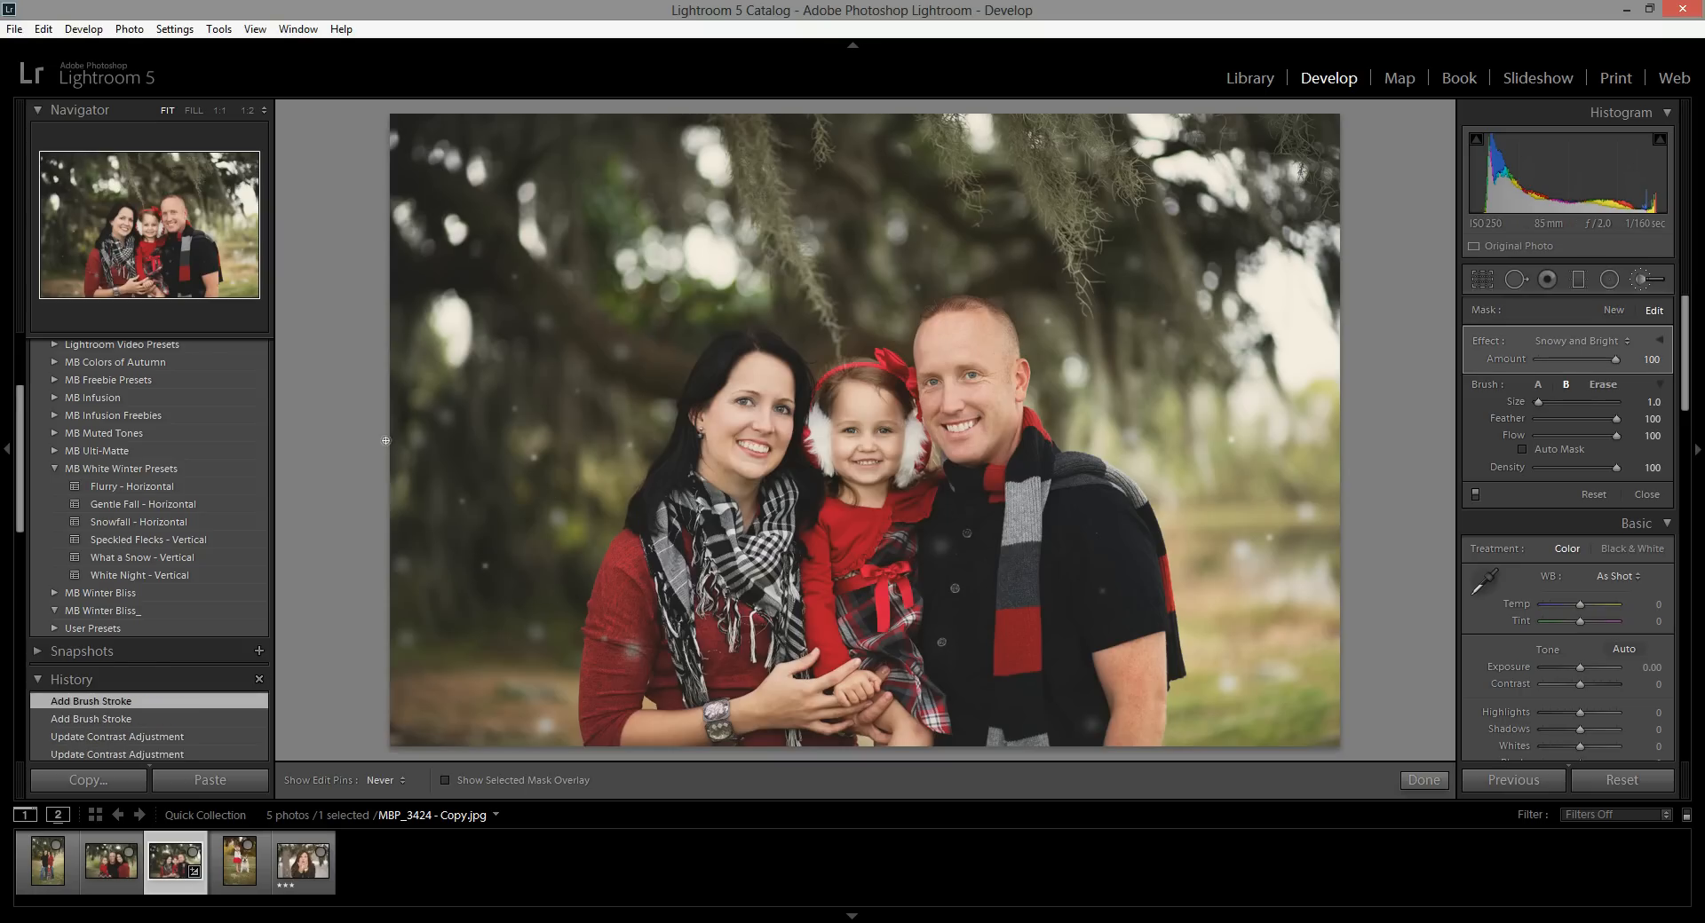
pyautogui.click(435, 427)
pyautogui.click(909, 278)
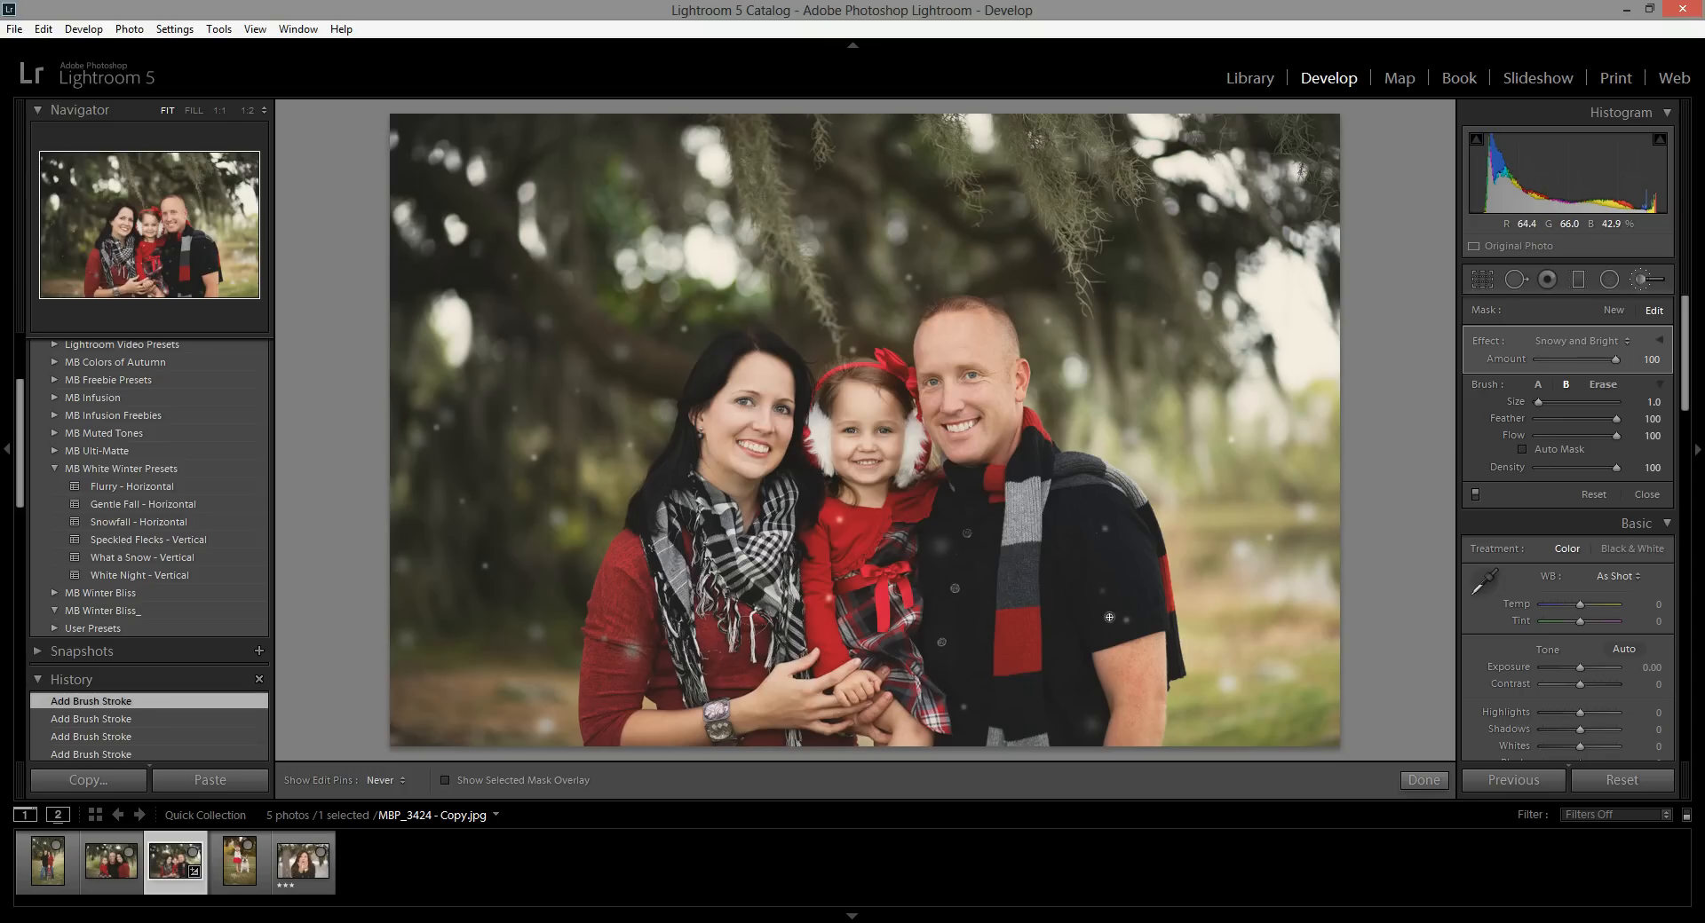
# Step: Enlarge the brush to size 8.0 and paint larger bright snowflakes in the background on both sides of the family
pyautogui.scroll(7, 460, 590)
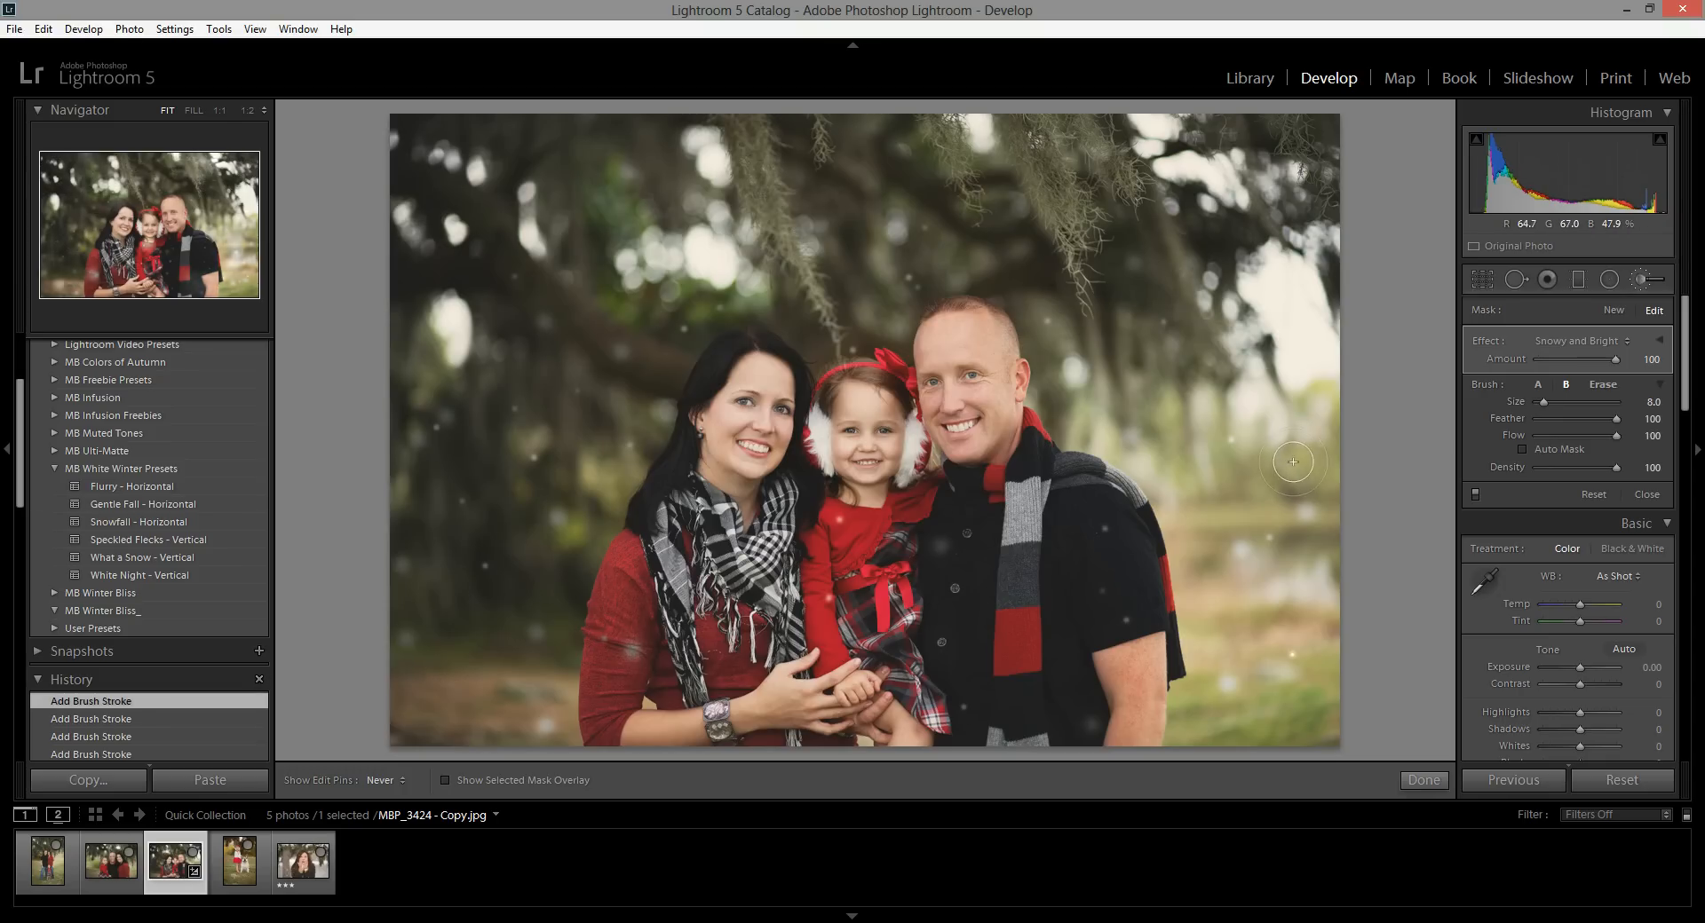
pyautogui.click(430, 636)
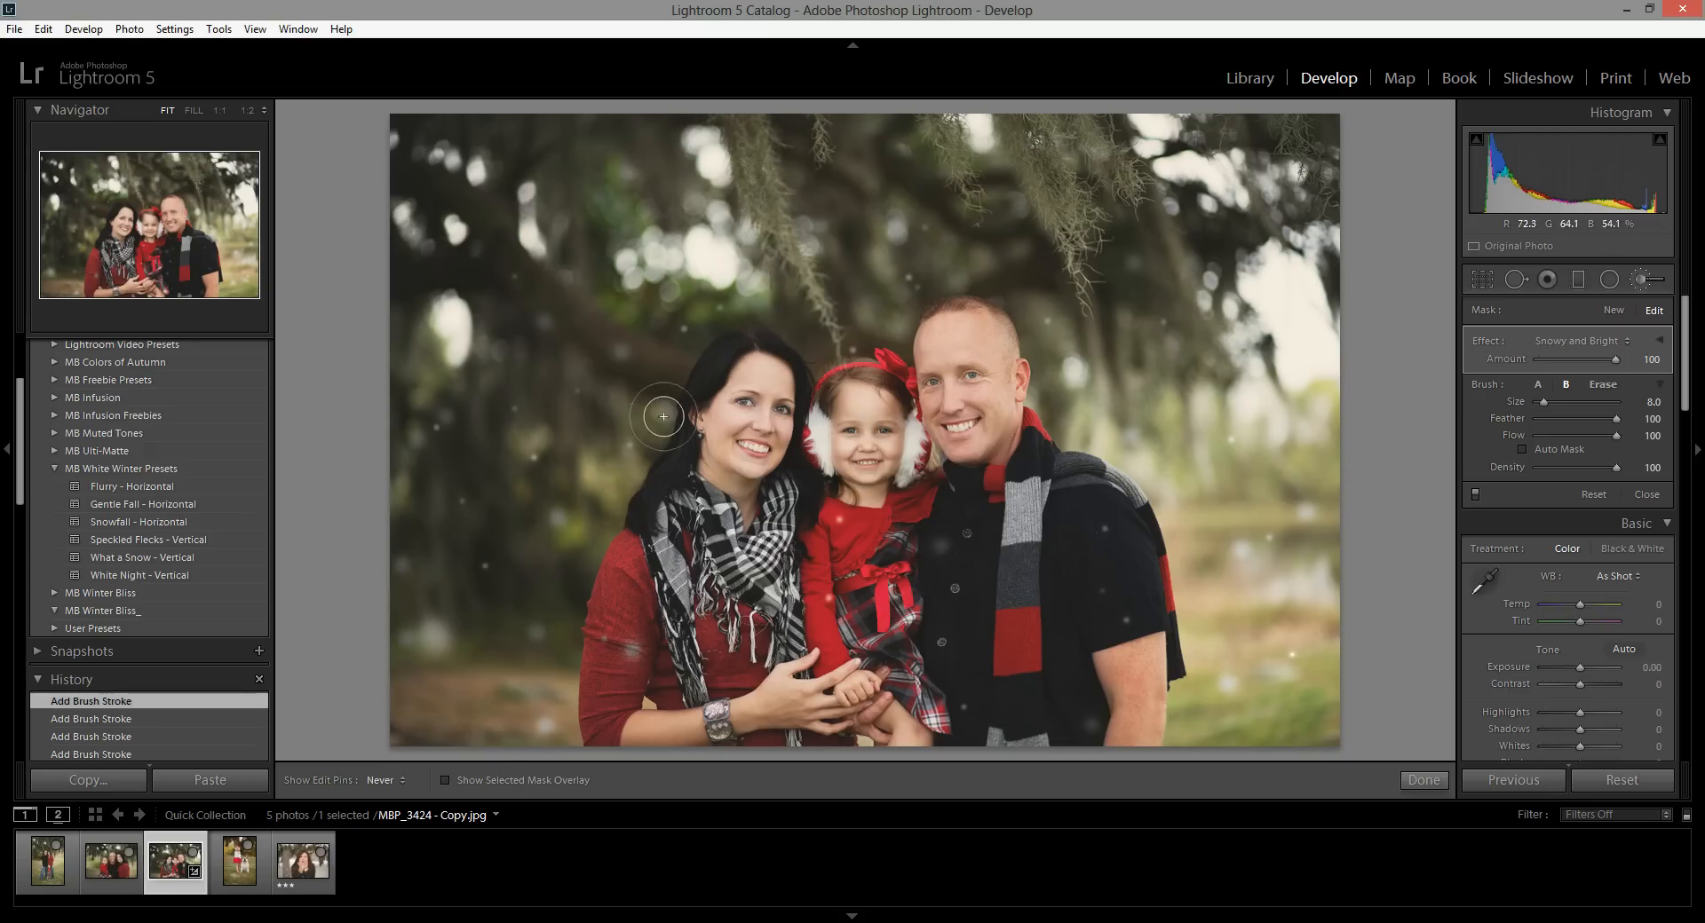
pyautogui.click(569, 356)
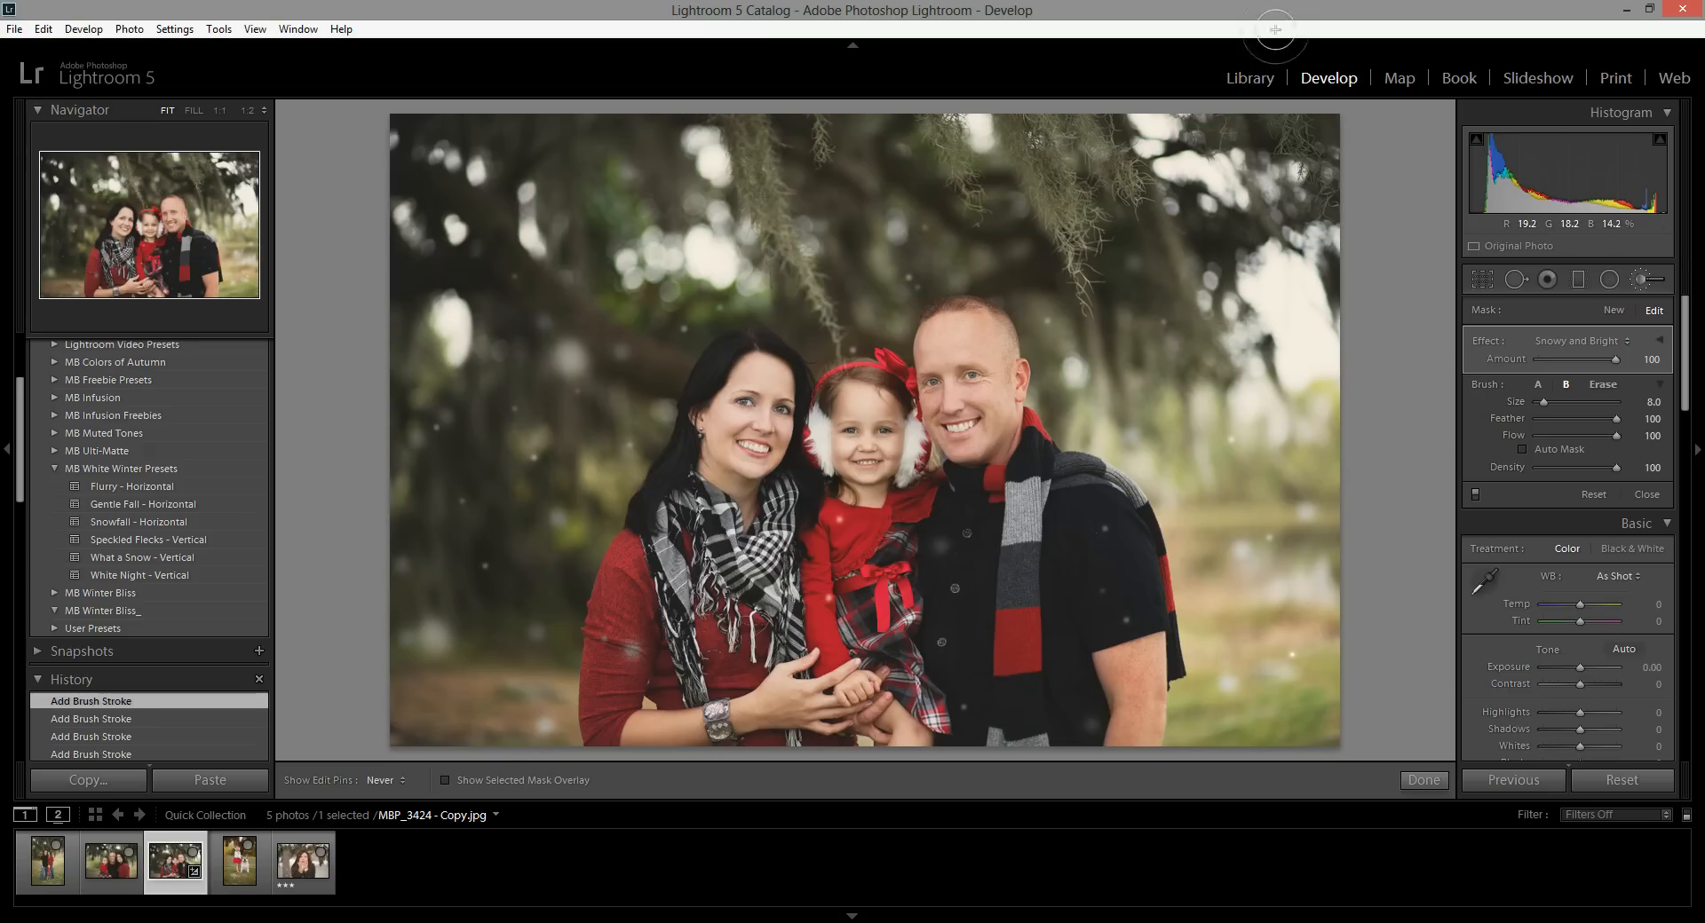
pyautogui.click(1283, 704)
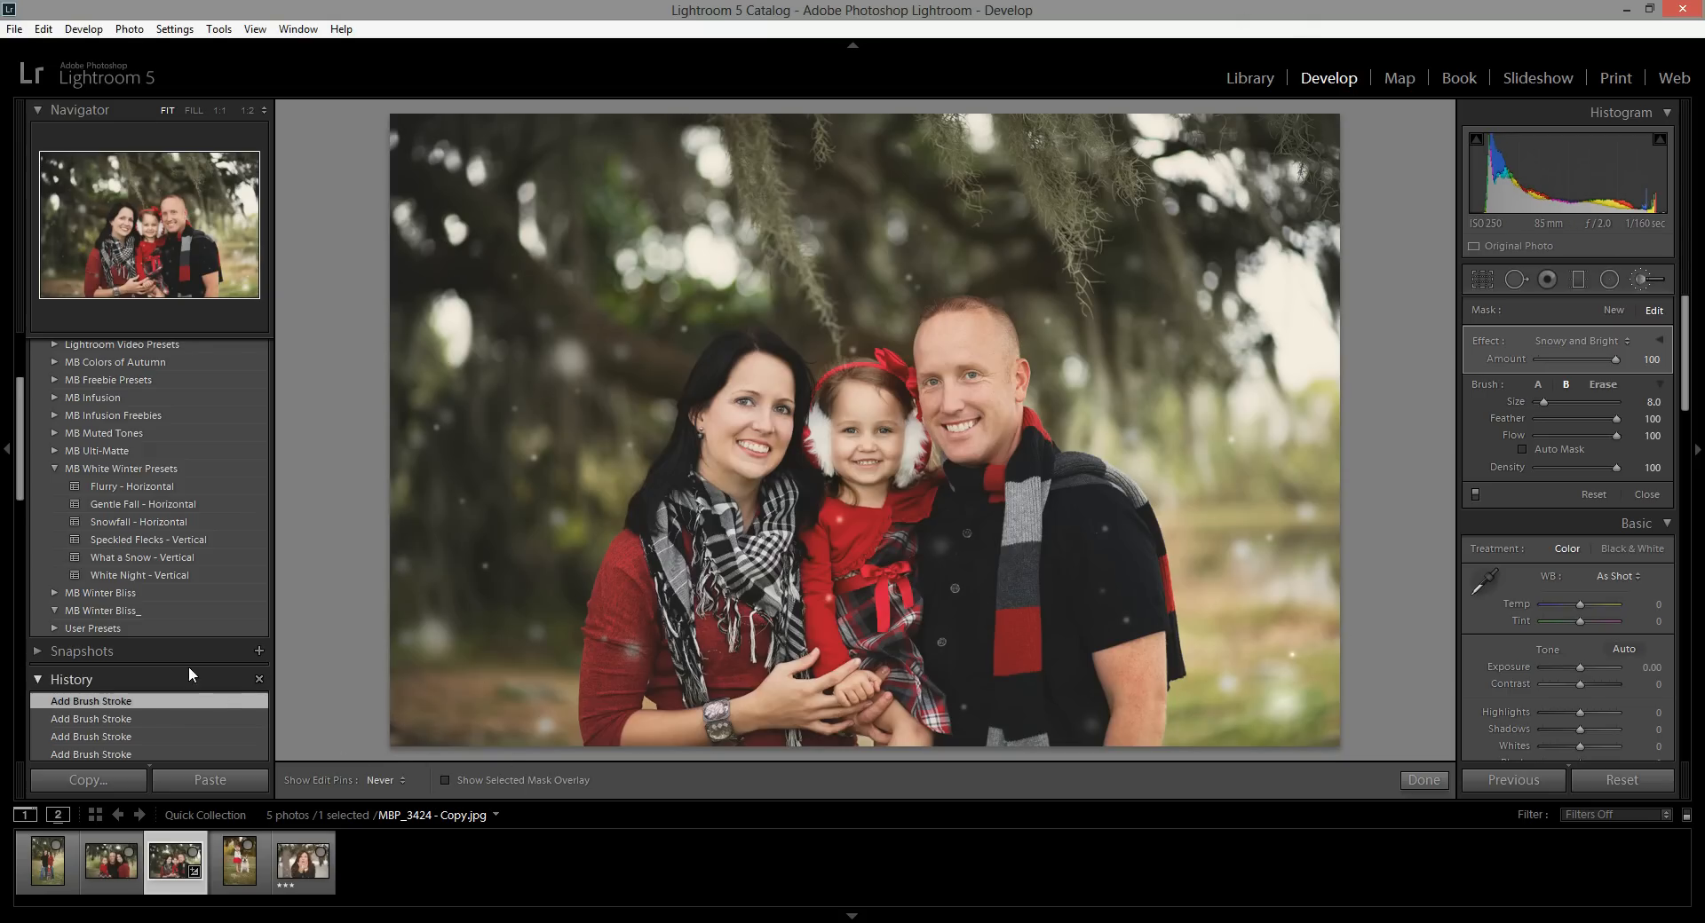